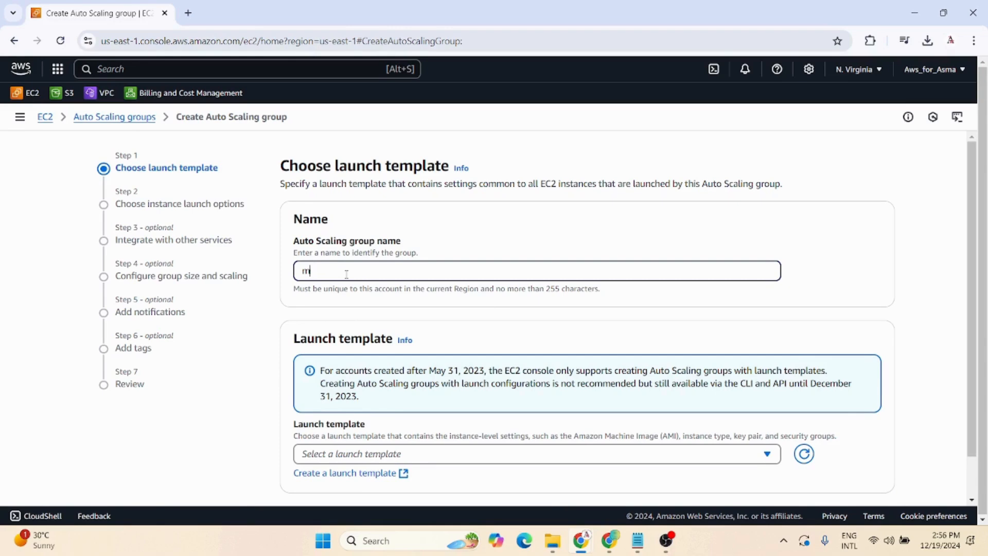
Step: Name the new Auto Scaling group MyDemoASG
key(BackSpace)
text(MyDemoASG)
scroll(347, 274, down, 2)
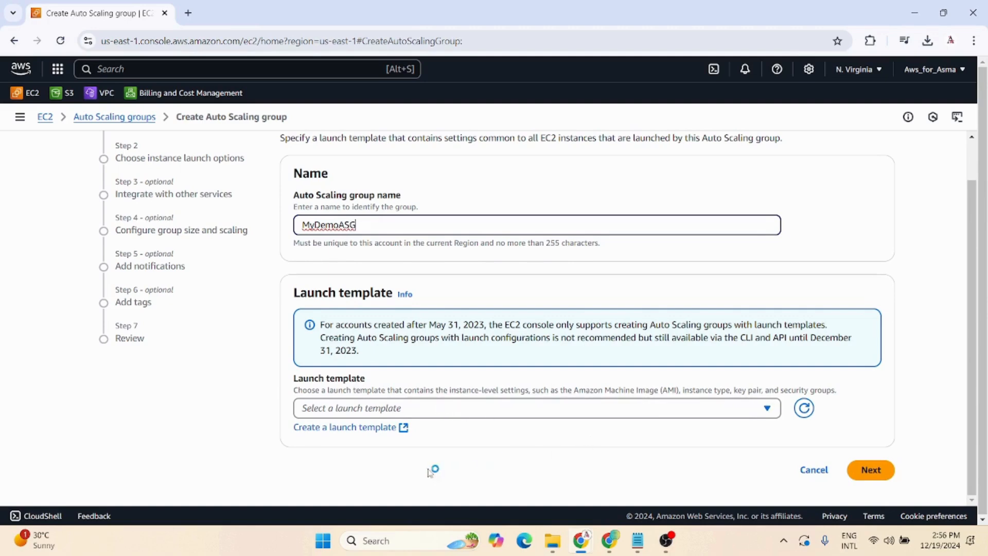
Step: Start a new launch template from the Auto Scaling group setup, named MyDemoTemplate with the version description Template
click(324, 435)
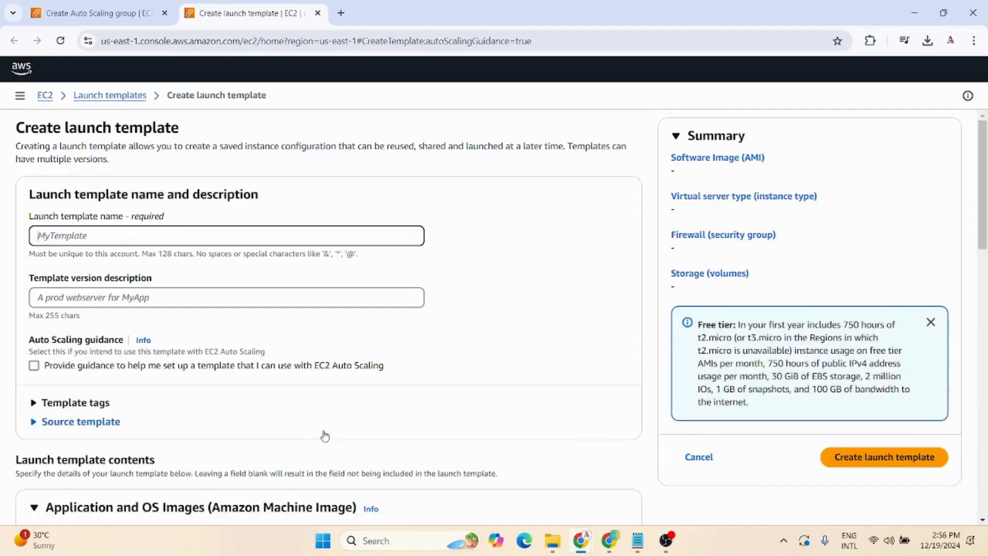
click(100, 249)
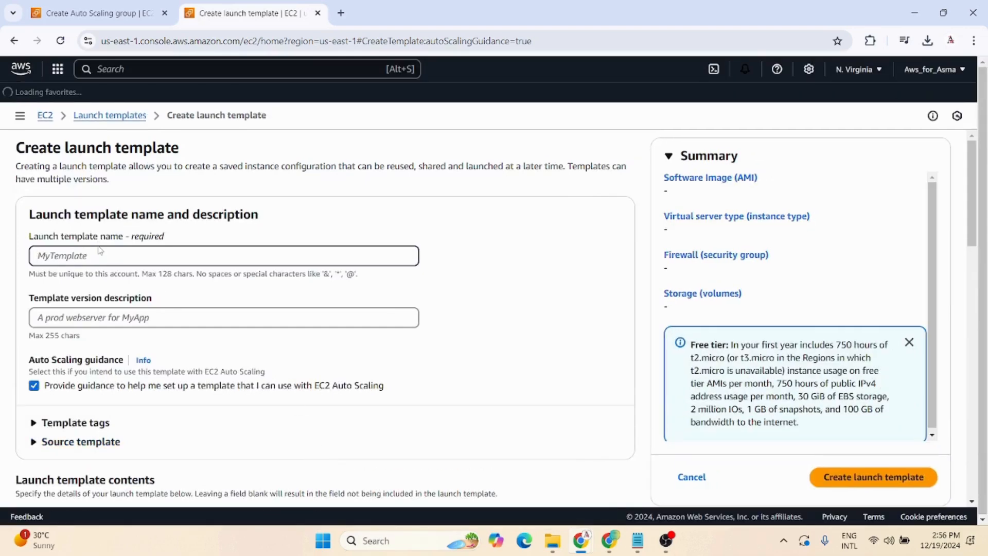
text(MyDemo)
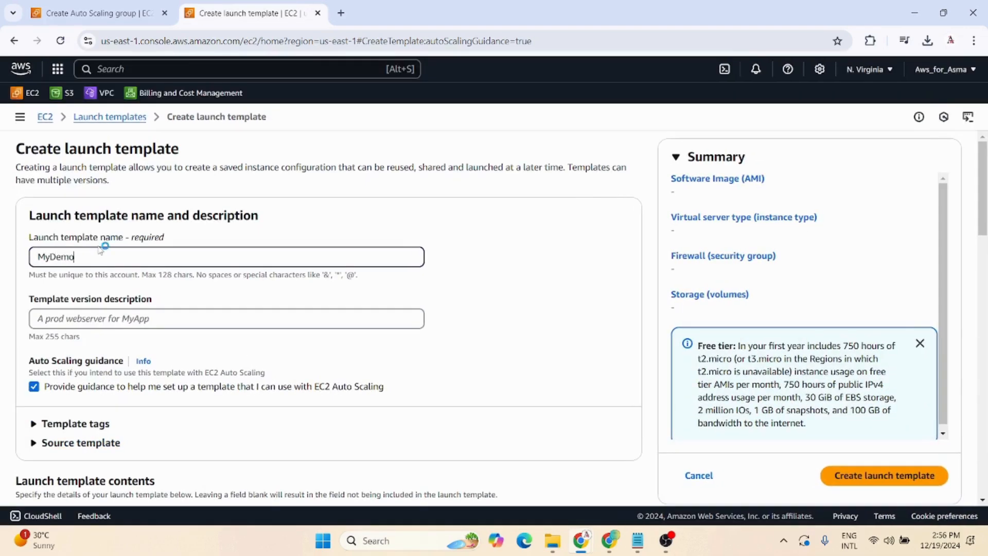
text(Template)
key(Tab)
text(T)
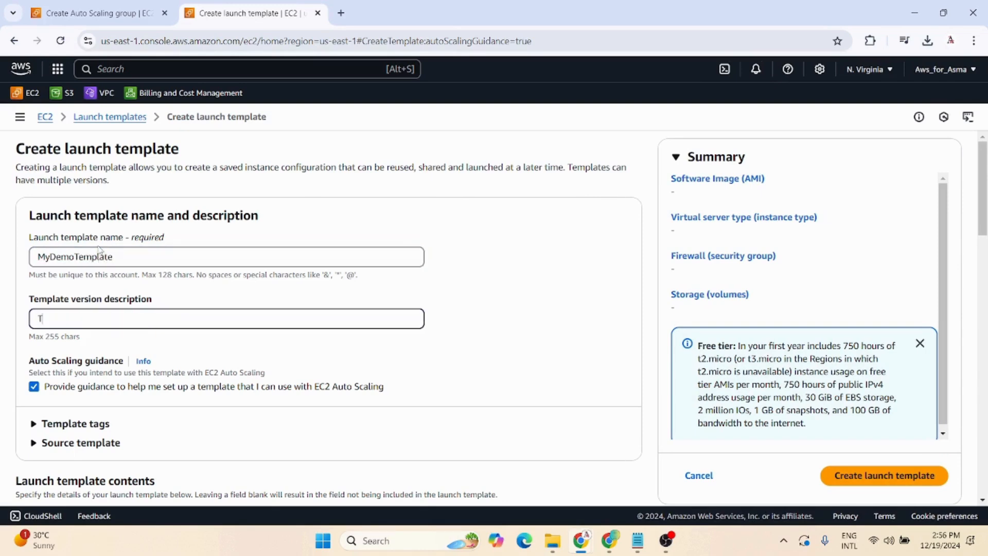
text(emplate)
Step: Choose Amazon Linux from the Quick Start images as the launch template's AMI
scroll(272, 325, down, 5)
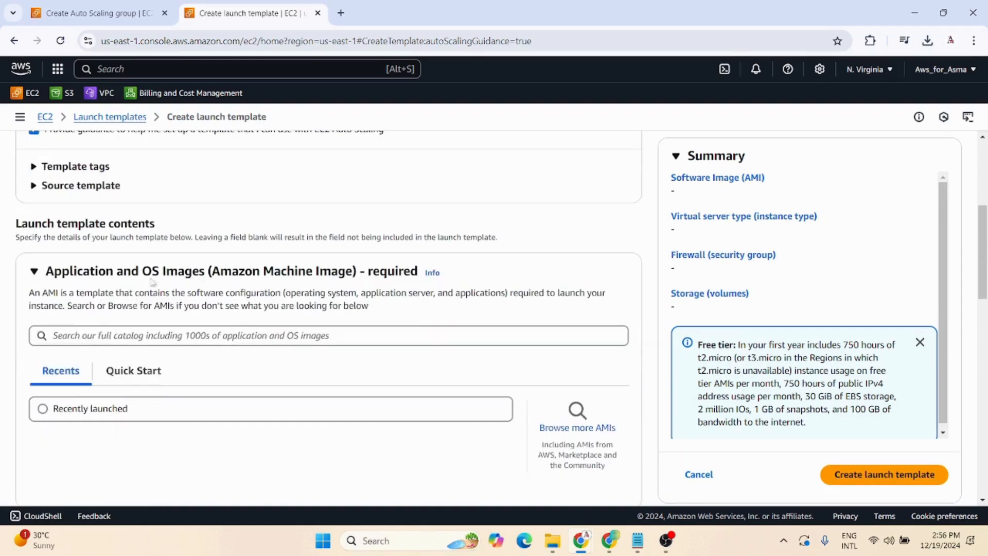
scroll(236, 305, down, 1)
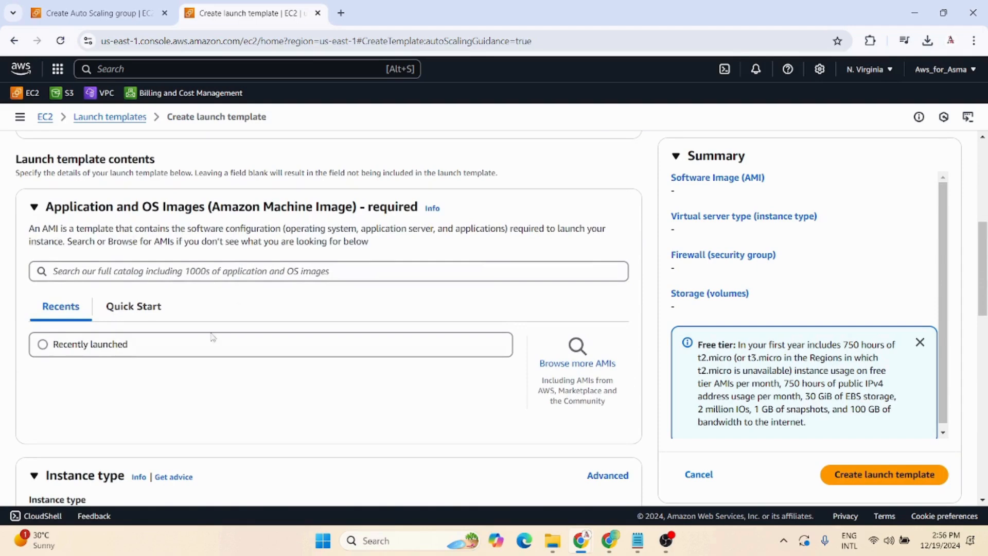
click(134, 308)
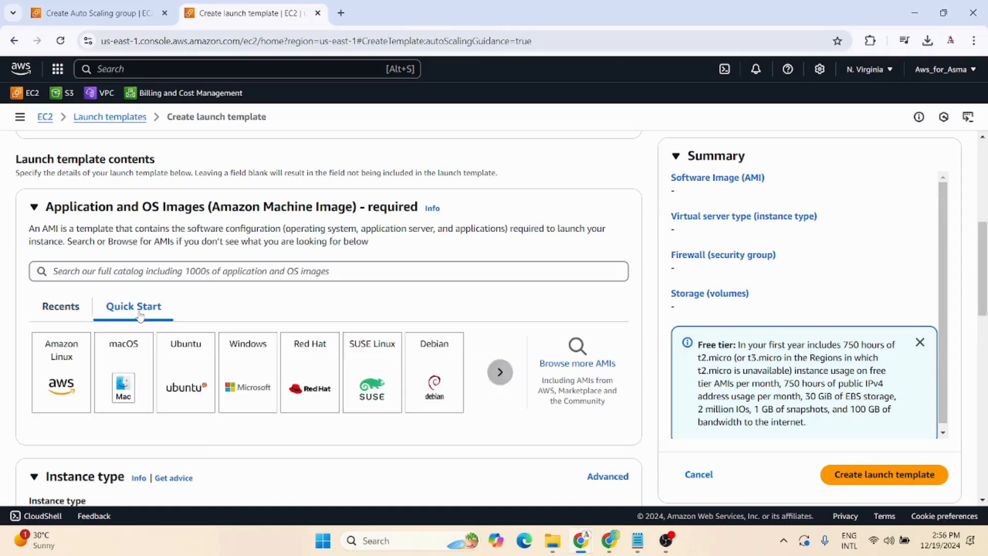
click(49, 378)
Step: Set the launch template's instance type to t2.micro
scroll(49, 378, down, 3)
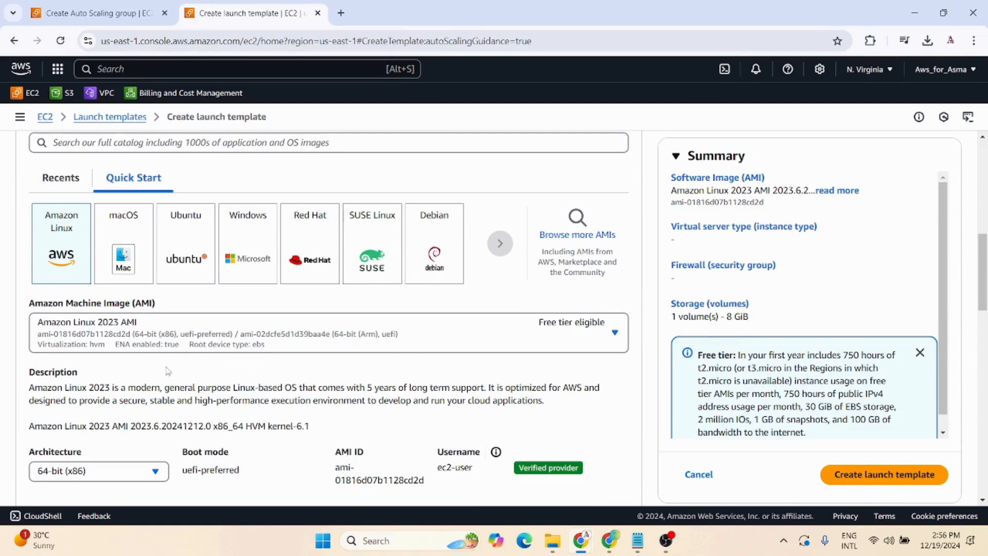
scroll(268, 359, down, 6)
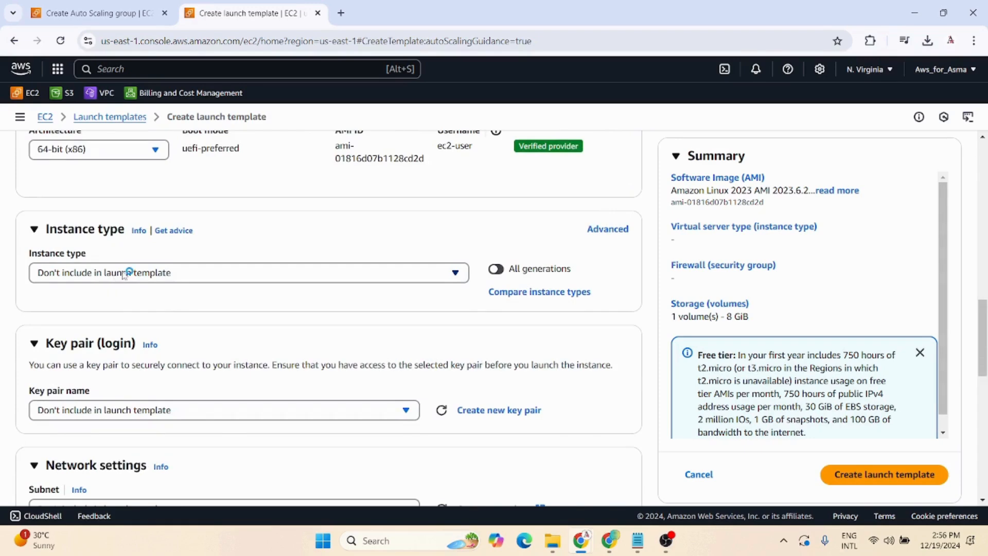
click(125, 273)
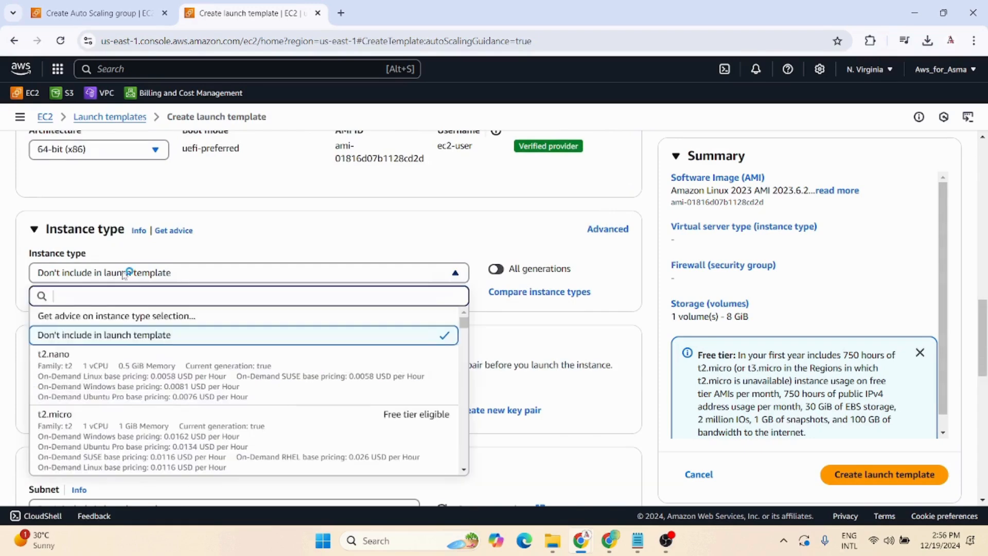
click(229, 431)
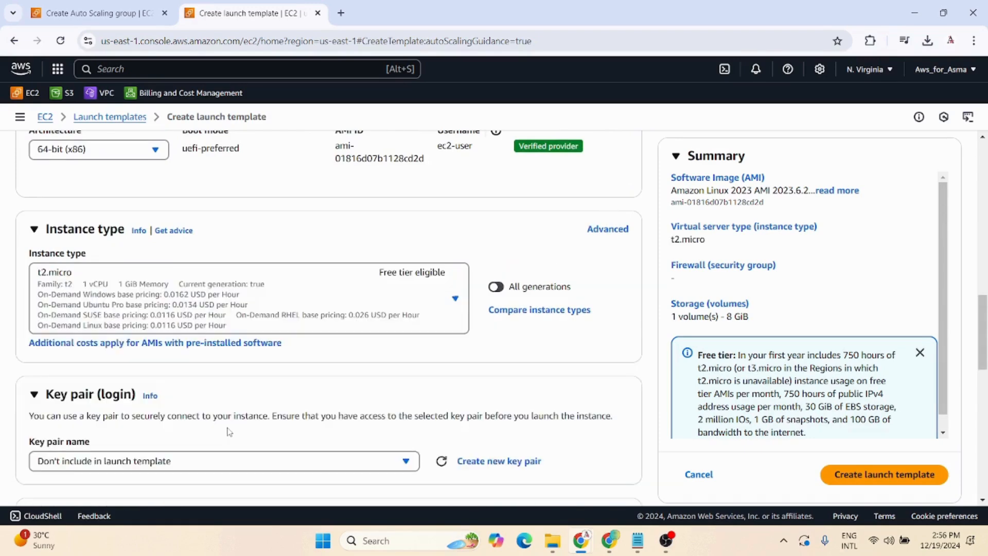
Step: Select mykeys as the key pair for the launch template
scroll(227, 431, down, 2)
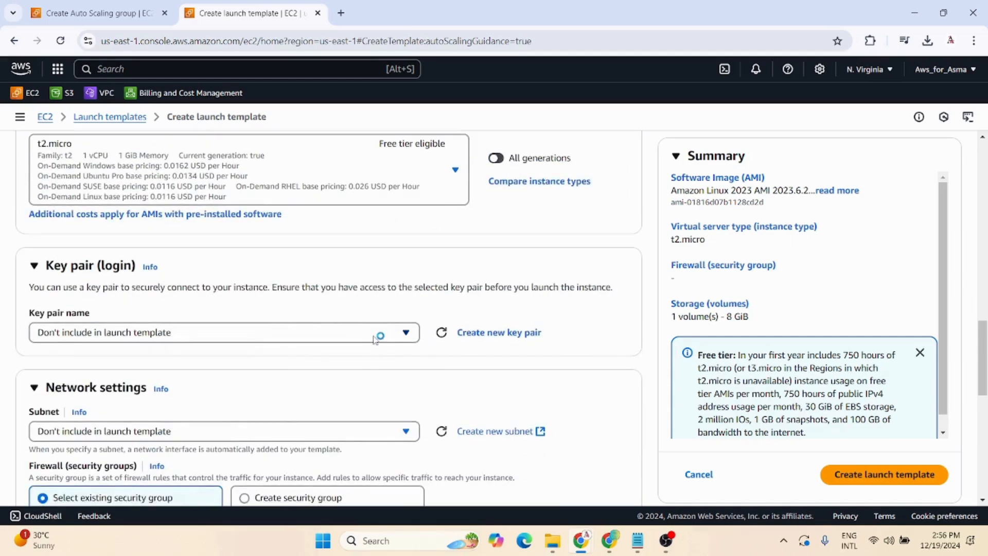
click(404, 336)
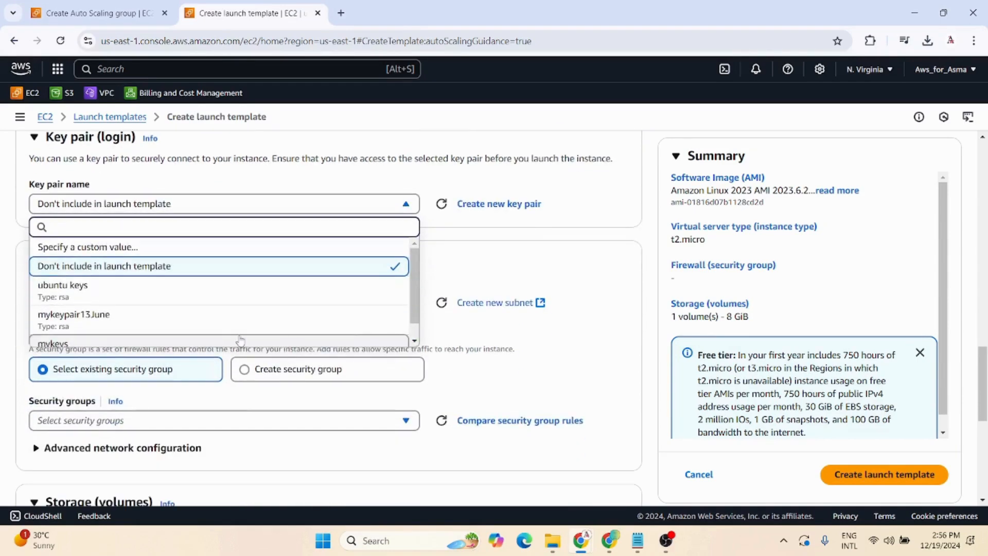
scroll(234, 336, down, 1)
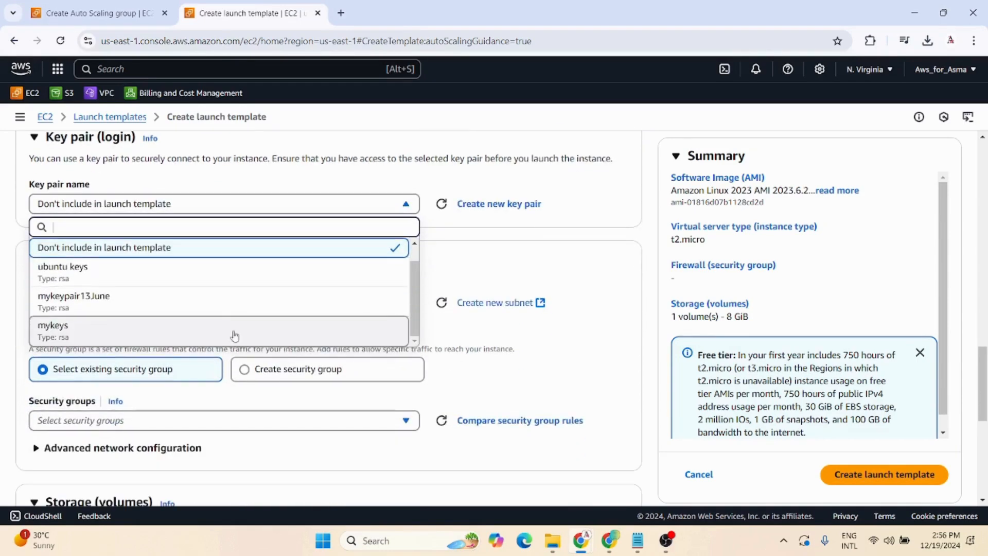
click(75, 340)
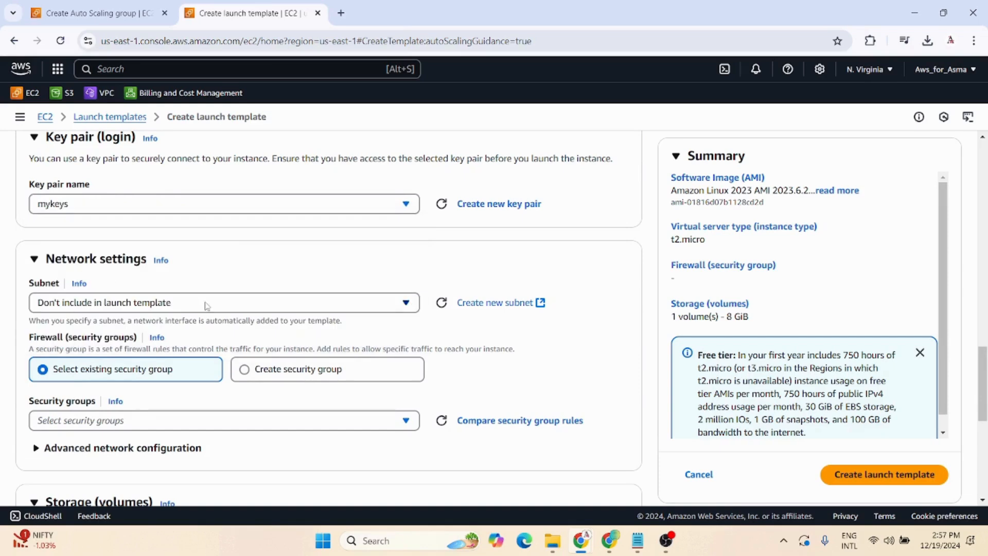
Step: Assign the existing security group launch-wizard-1 in the launch template's network settings
scroll(207, 306, down, 2)
scroll(72, 195, up, 1)
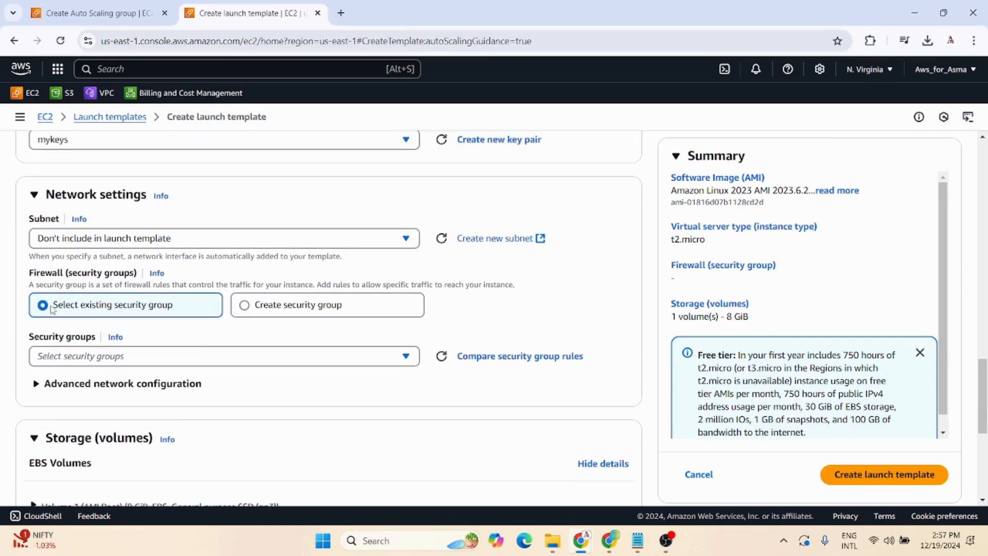
click(153, 360)
scroll(150, 360, down, 3)
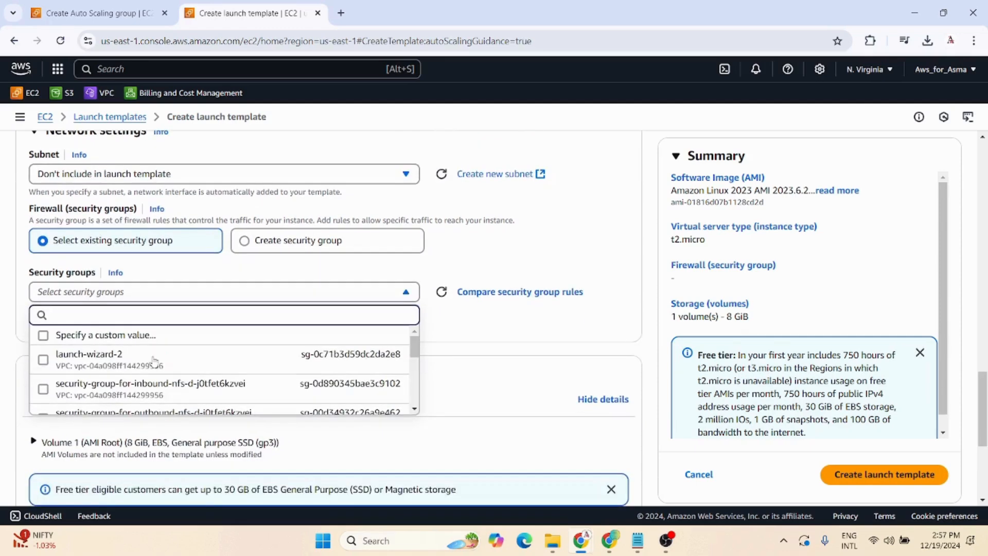
scroll(137, 395, down, 3)
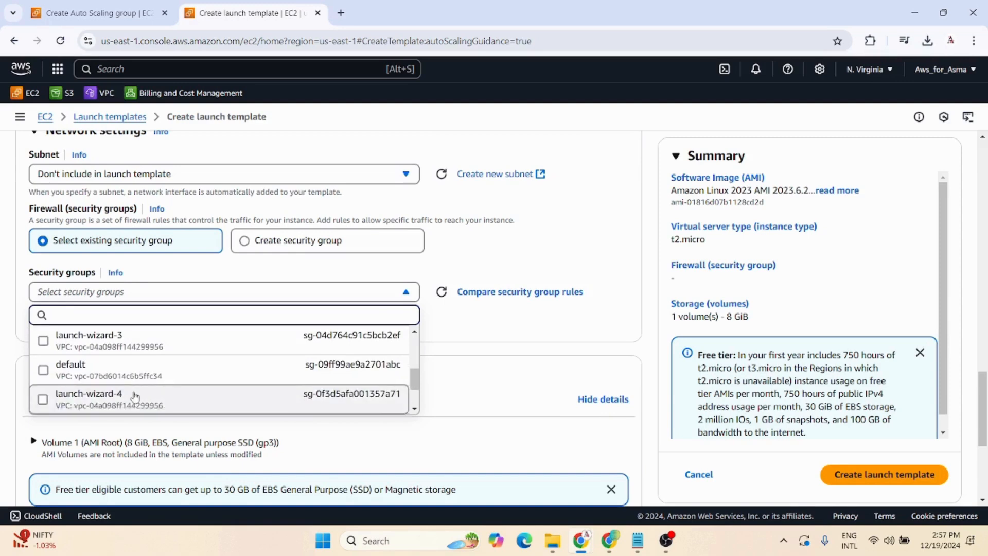
click(135, 396)
Step: Copy the httpd installation bash script from Notepad into the advanced user data and submit the launch template
scroll(299, 389, down, 5)
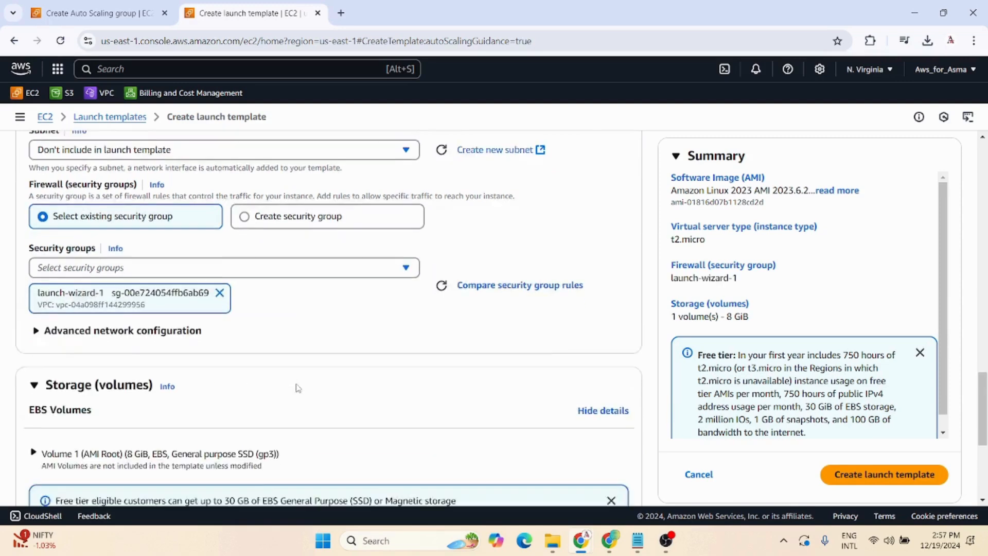
scroll(300, 394, up, 1)
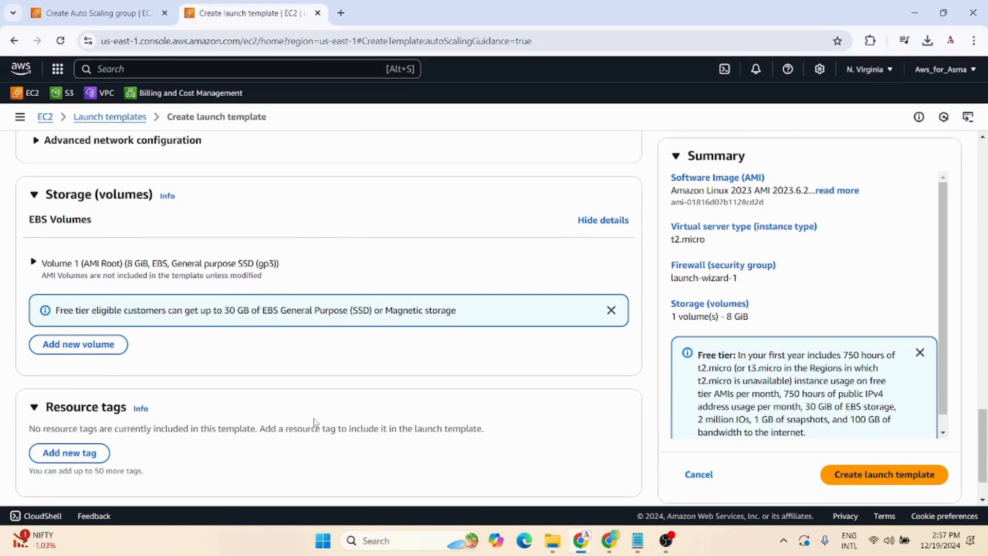
scroll(315, 423, down, 1)
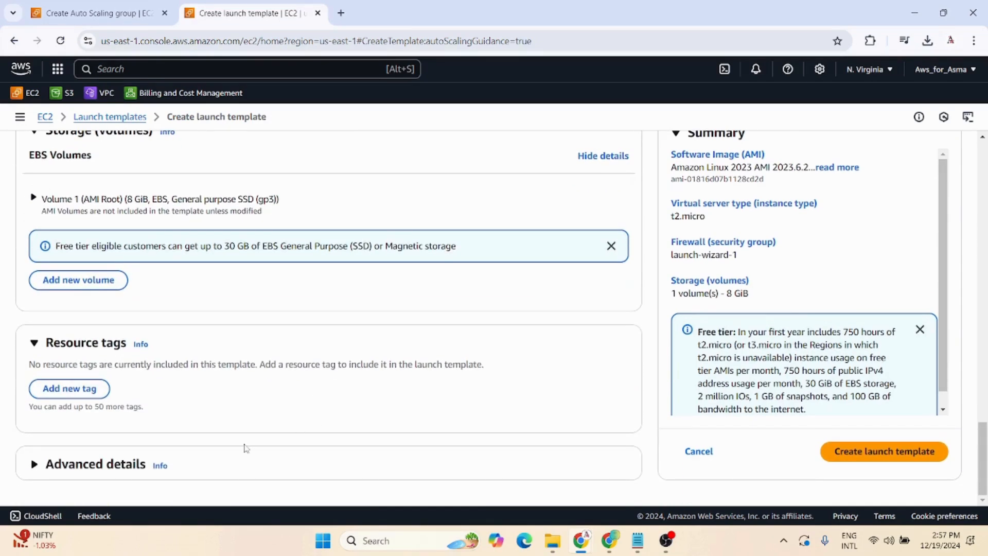
click(91, 469)
scroll(90, 469, down, 20)
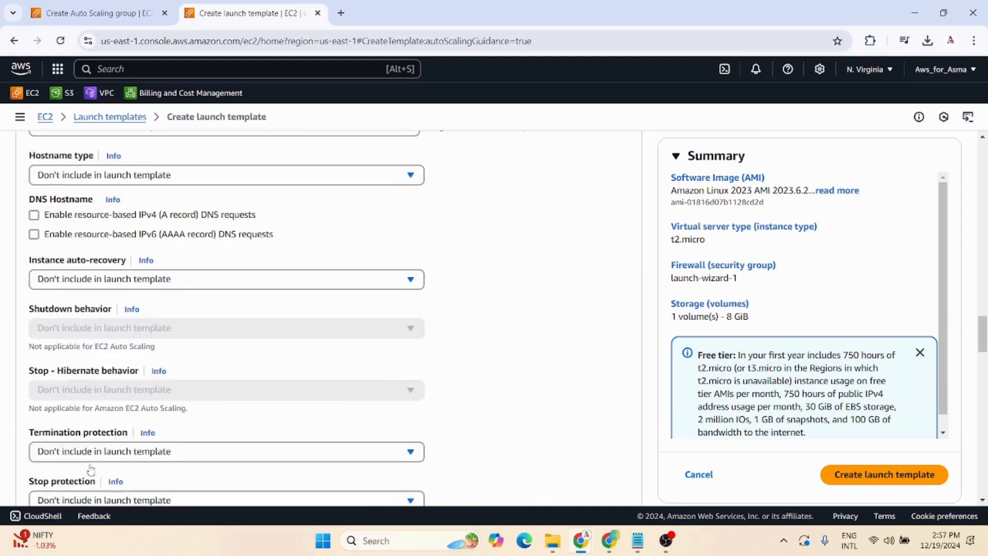
scroll(97, 466, down, 4)
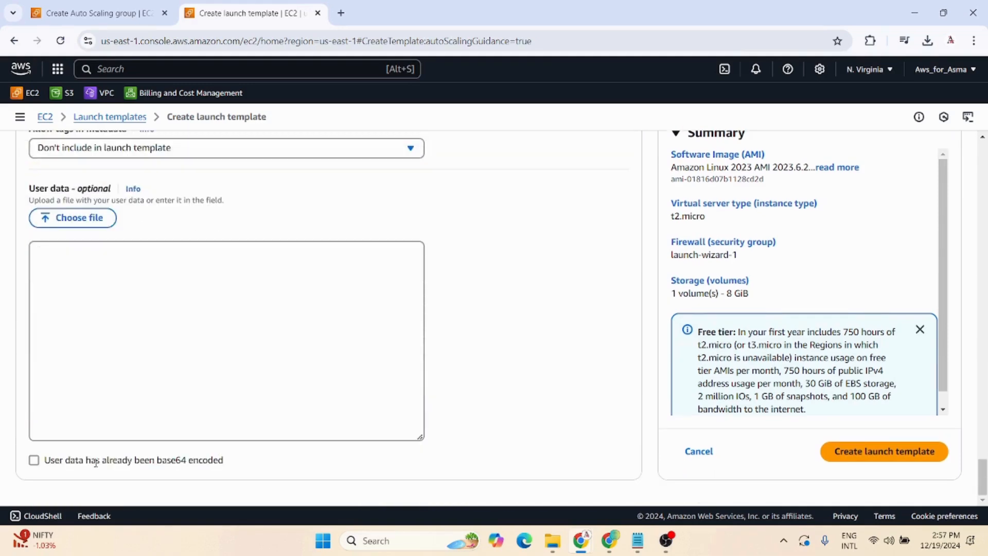
click(637, 540)
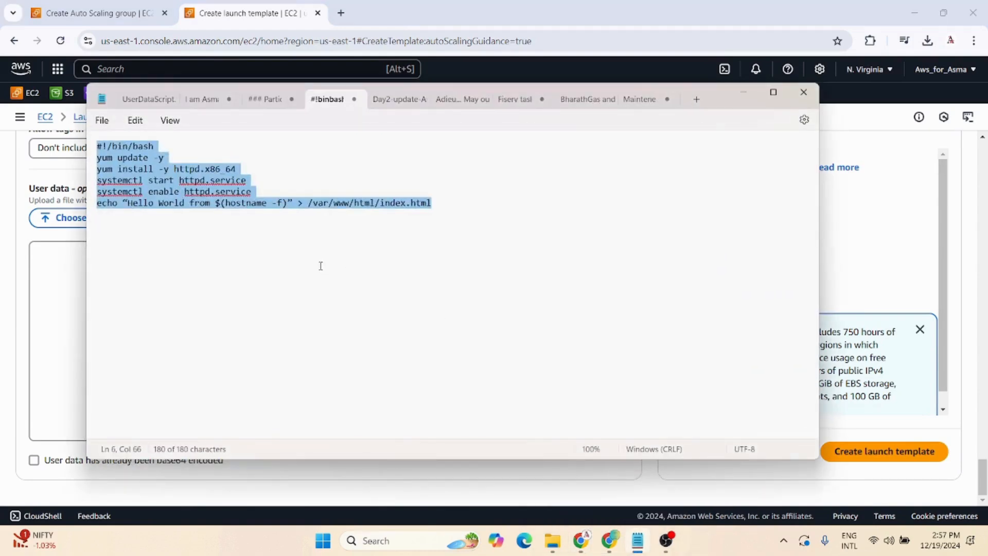
click(73, 315)
text(#!/bin/bash yum update -y yum install -y httpd.x86_64 systemctl start httpd.service systemctl enable httpd.service echo "Hello World from $(hostname -f)" > /var/www/html/index.html)
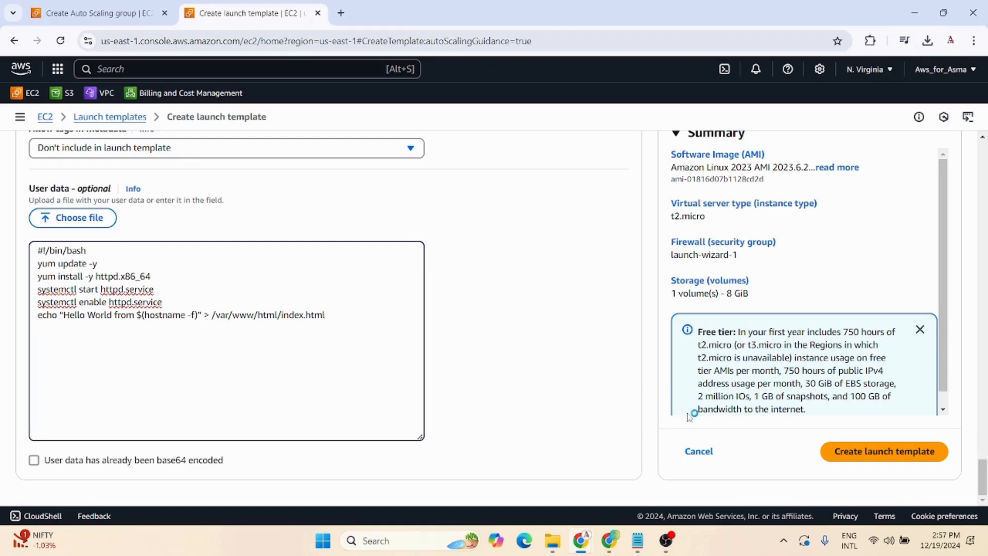
click(893, 460)
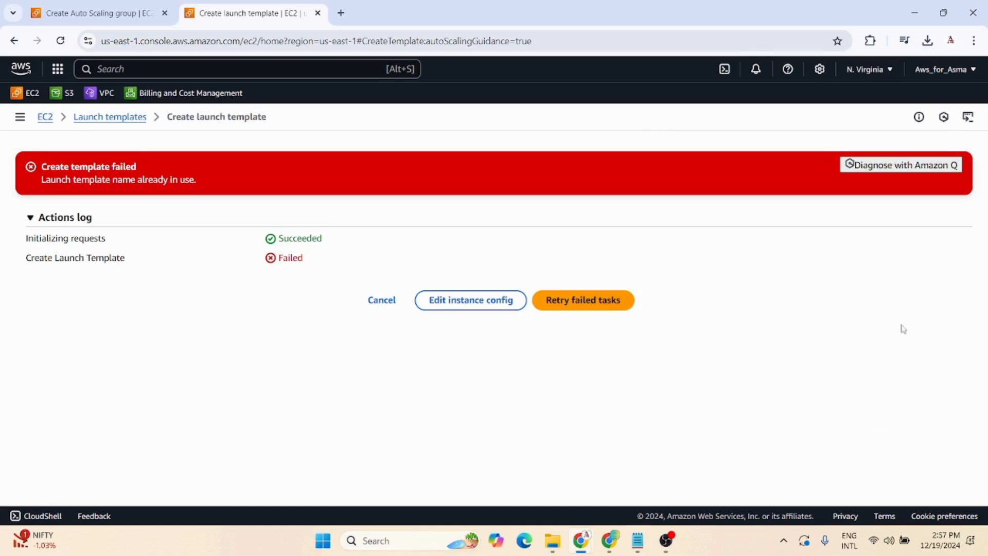
Step: Return to the instance configuration, rename the launch template MyDemoTemplate11 and create it
click(437, 304)
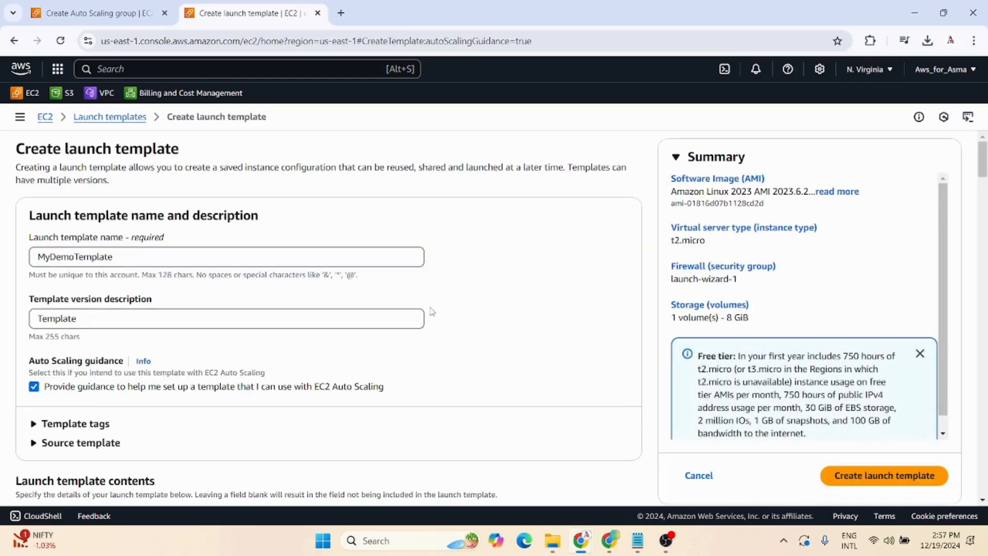
click(120, 260)
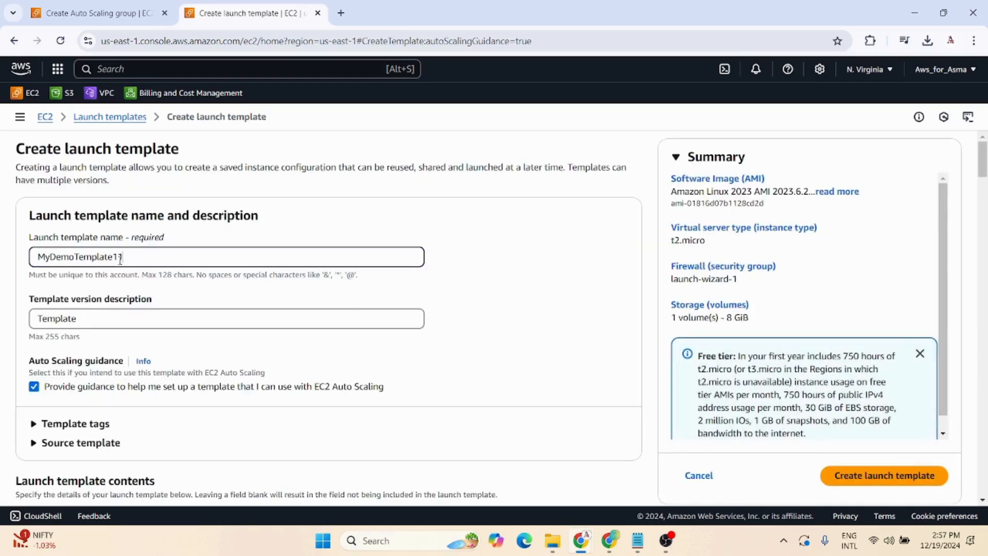
text(11)
click(926, 484)
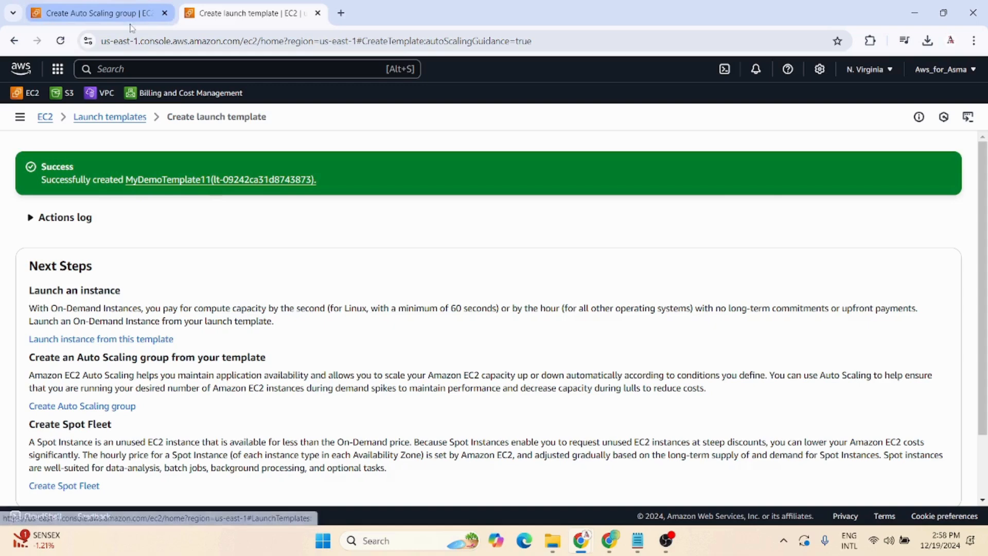
Step: Go back to the Auto Scaling group setup, refresh the available launch templates and select MyDemoTemplate11
click(93, 10)
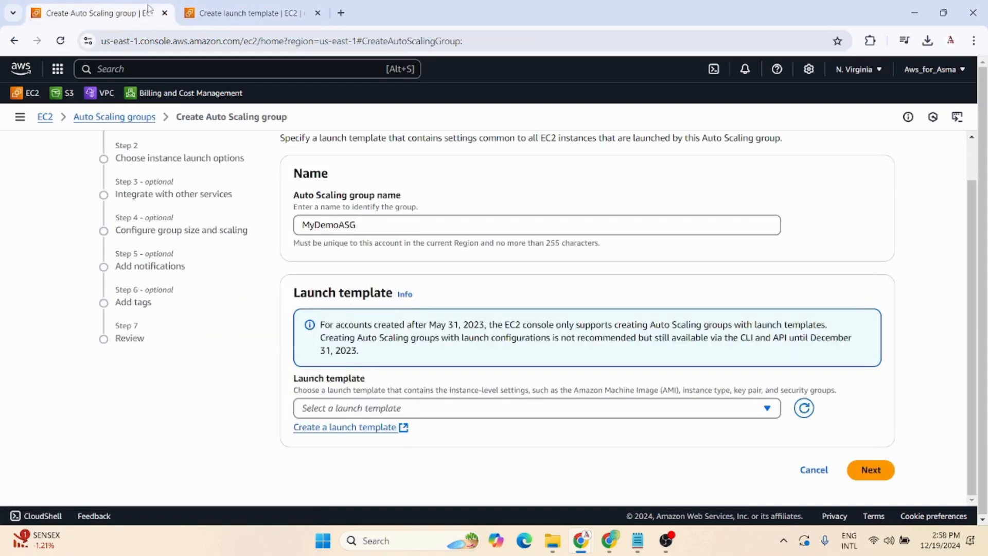
click(801, 417)
click(760, 417)
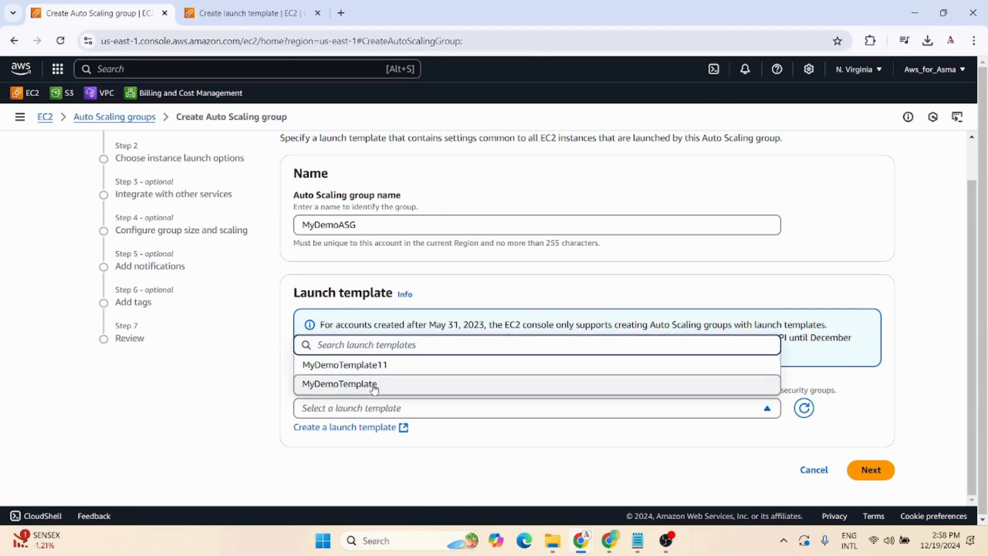
click(373, 365)
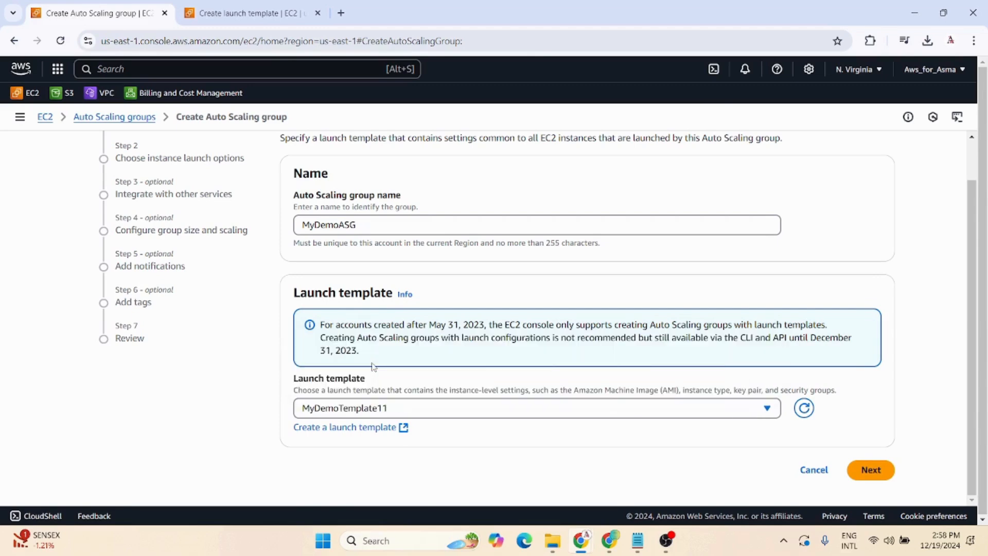
Step: Review the selected launch template's details and proceed to the instance launch options
scroll(540, 445, down, 1)
scroll(540, 446, down, 5)
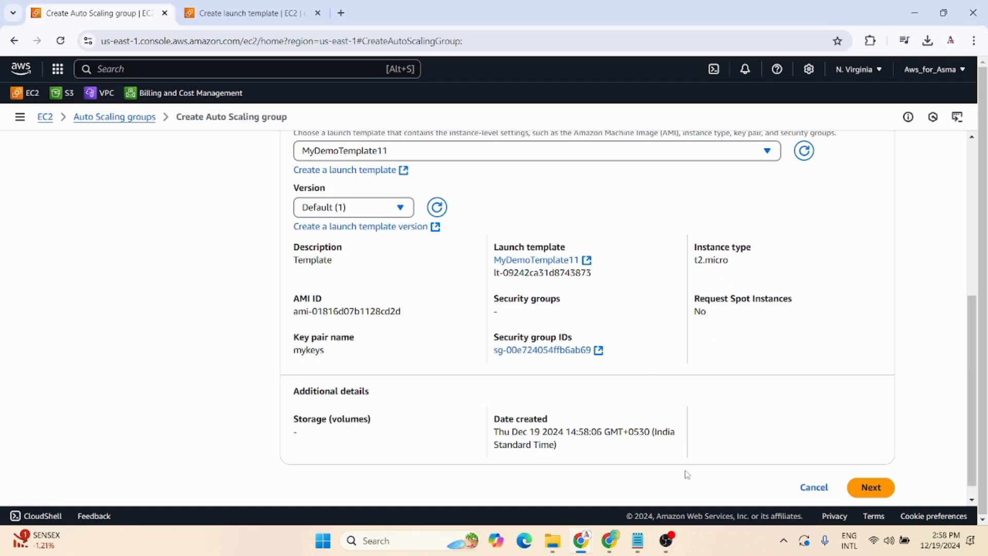
scroll(672, 429, down, 1)
click(881, 471)
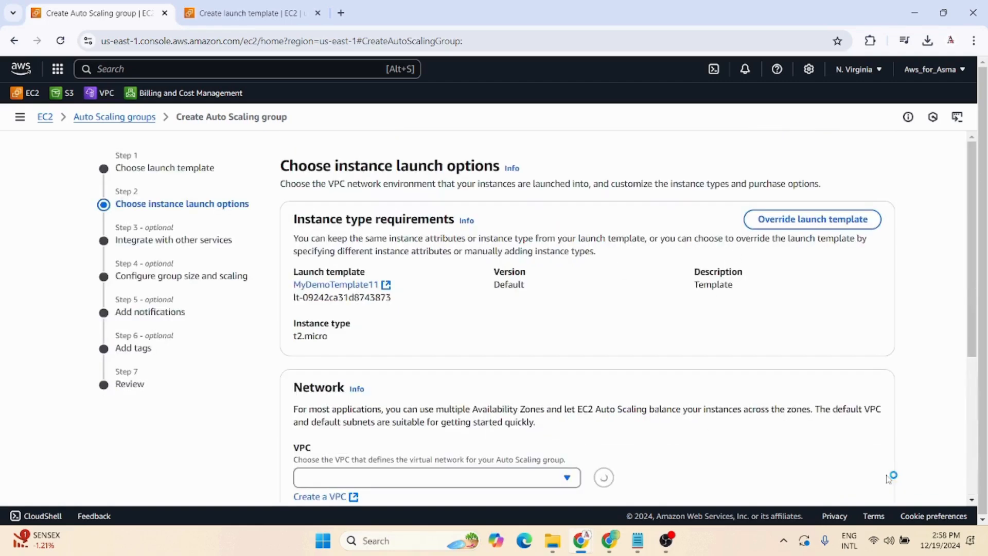
Step: Select the default subnets in us-east-1a, us-east-1b and us-east-1c for the default VPC and proceed to integrating other services
scroll(586, 348, down, 5)
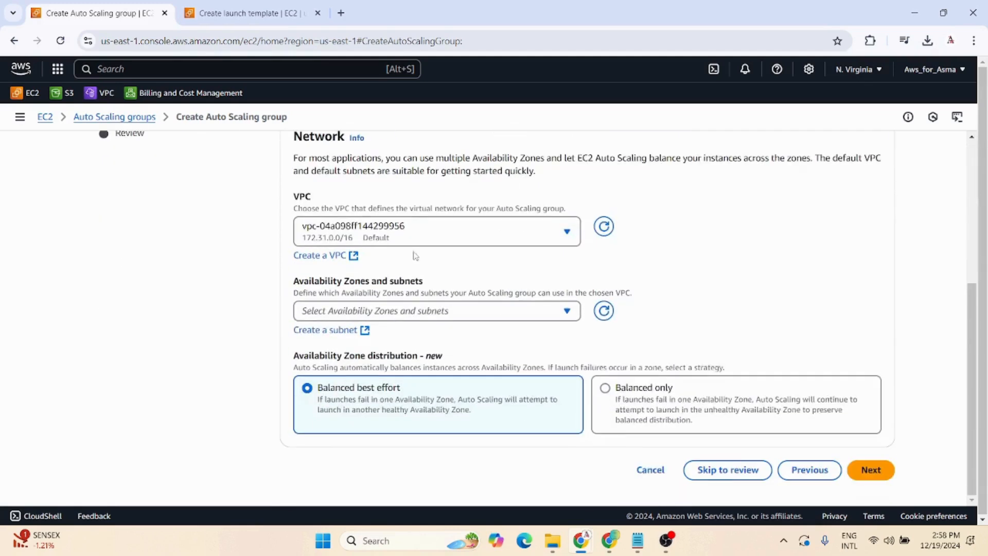
click(472, 317)
click(406, 363)
click(400, 393)
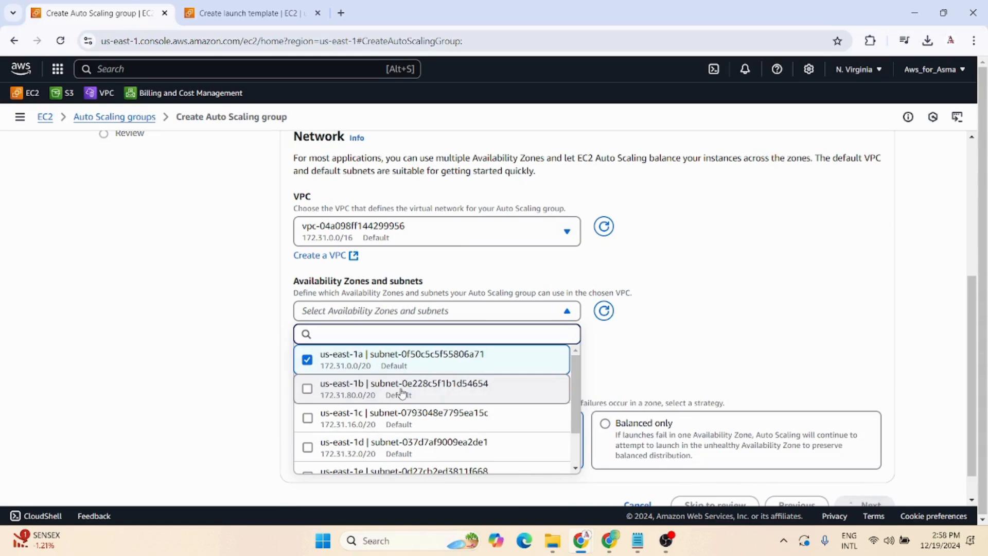
click(372, 414)
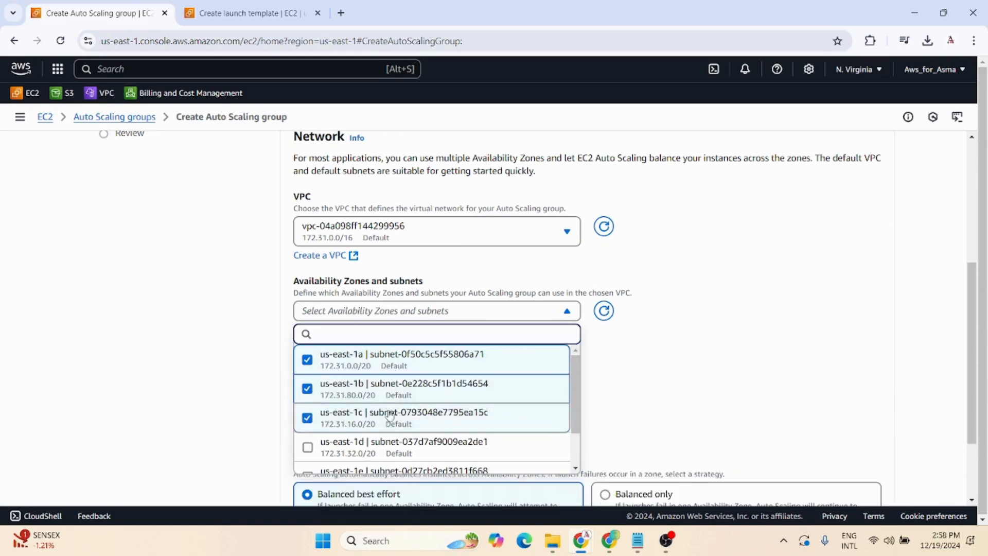
scroll(754, 399, down, 2)
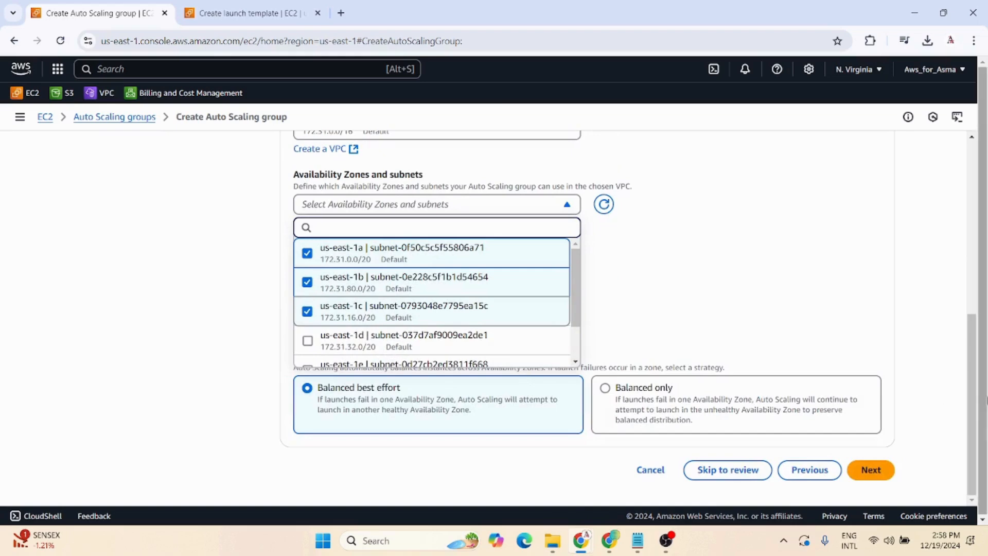
click(871, 470)
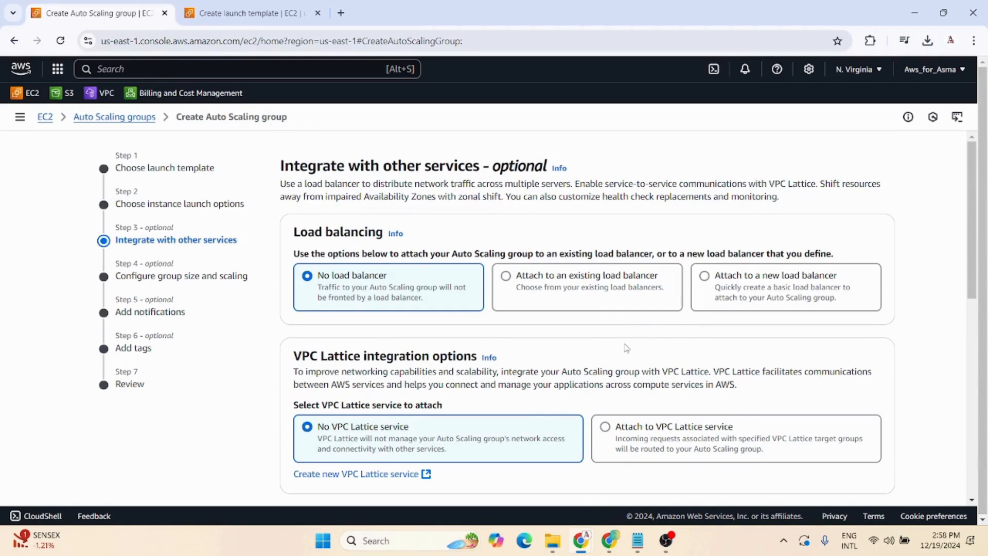
Step: Attach the Auto Scaling group to an existing load balancer using the target group mydemotg | HTTP
scroll(617, 356, down, 1)
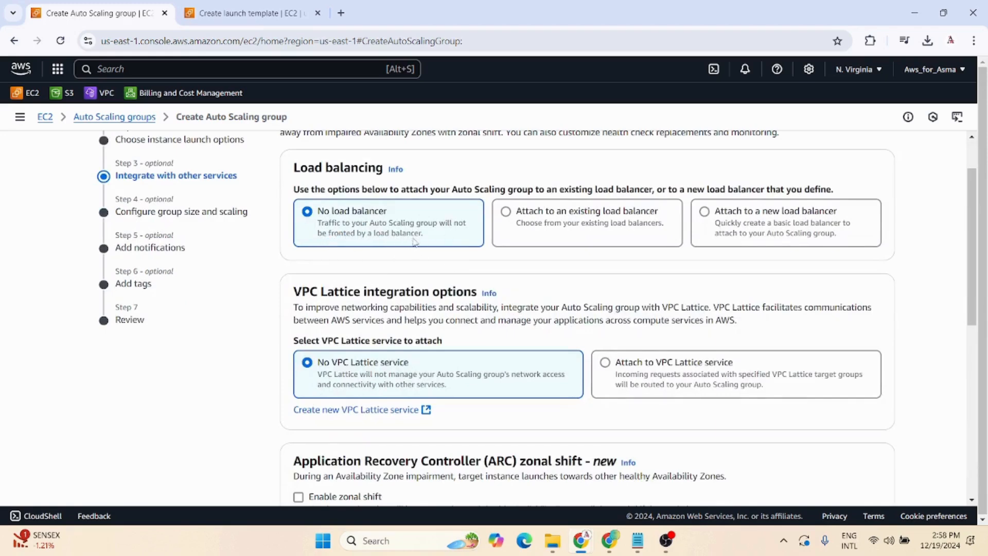
click(653, 237)
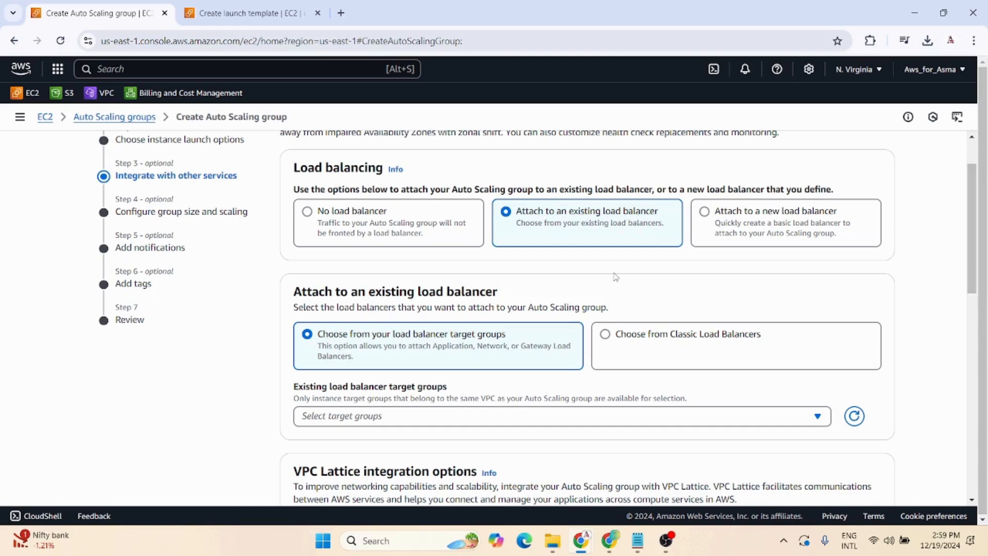
scroll(615, 276, down, 3)
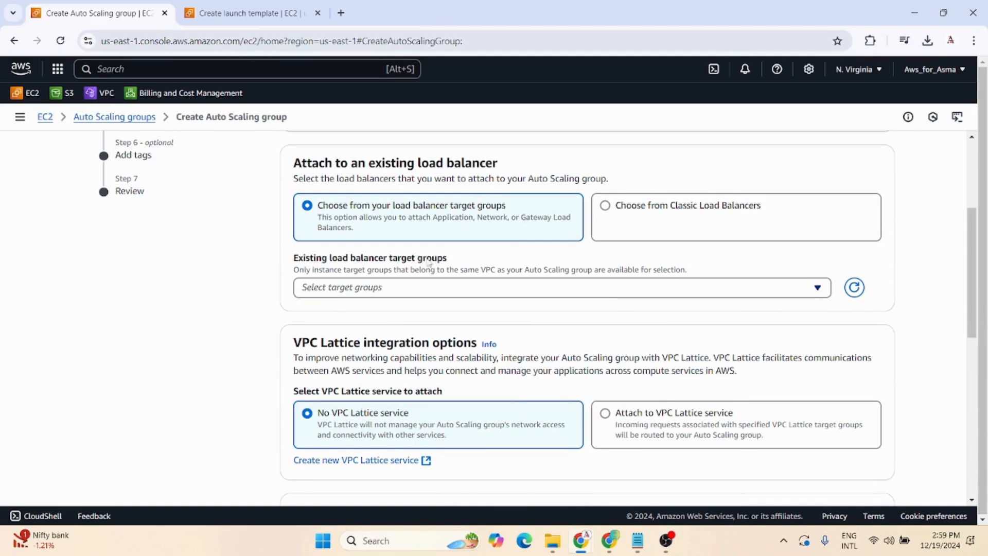
click(802, 291)
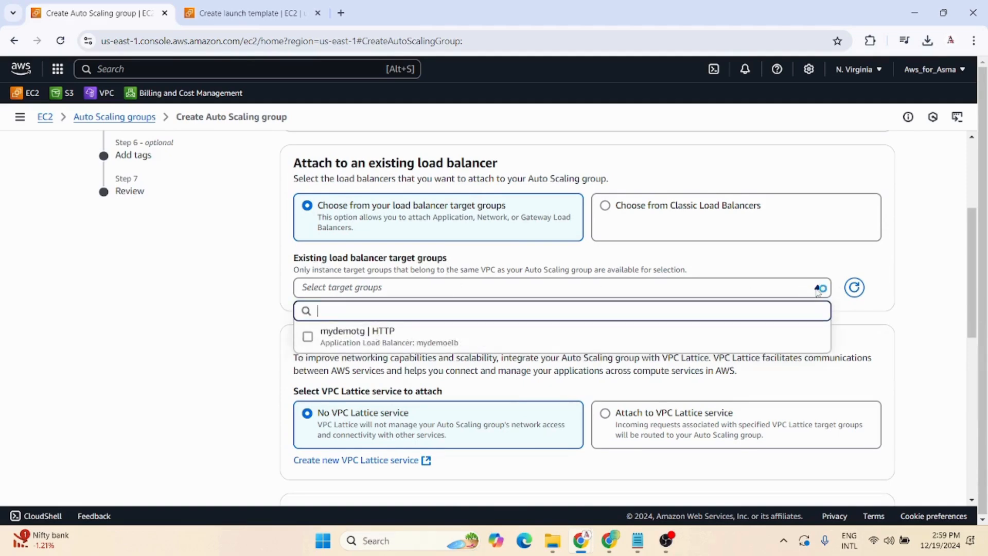
click(363, 341)
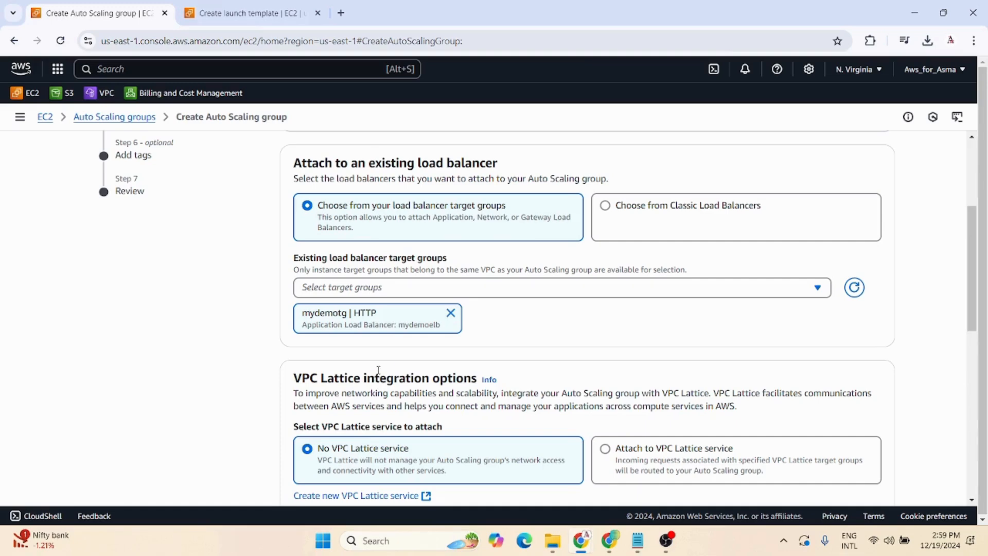
Step: Keep the default VPC Lattice, zonal shift and health check settings and continue to the group size and scaling configuration
scroll(677, 375, down, 5)
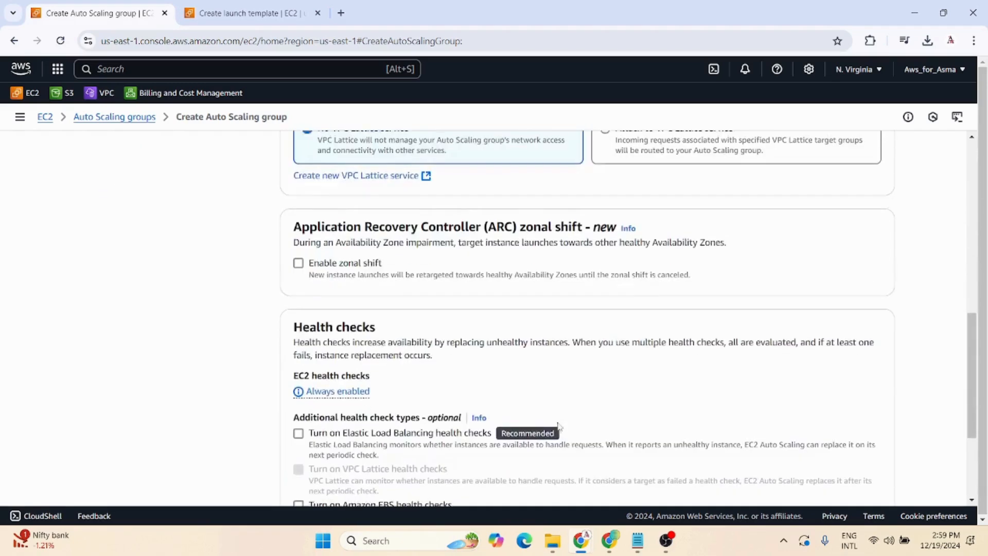
scroll(558, 426, up, 2)
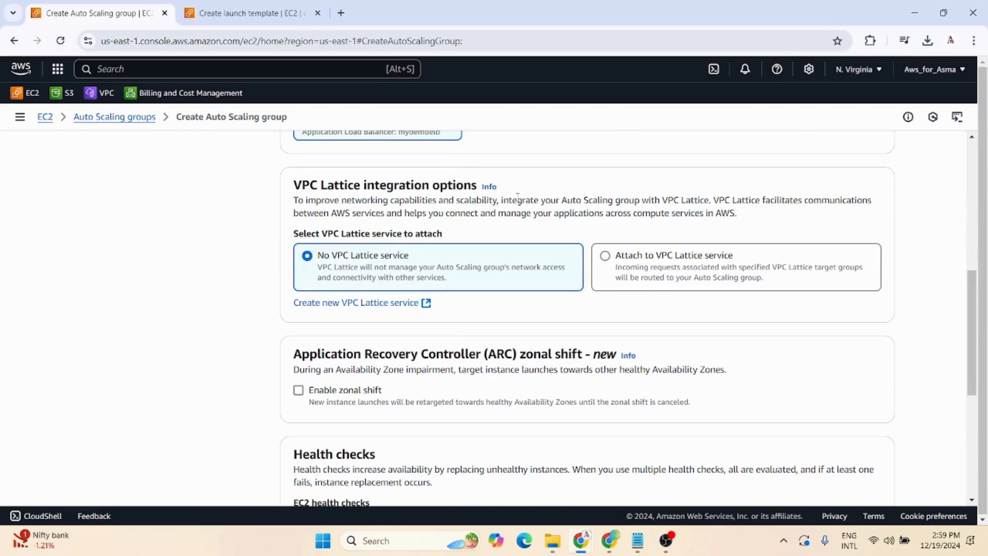
scroll(467, 343, down, 2)
scroll(470, 346, down, 3)
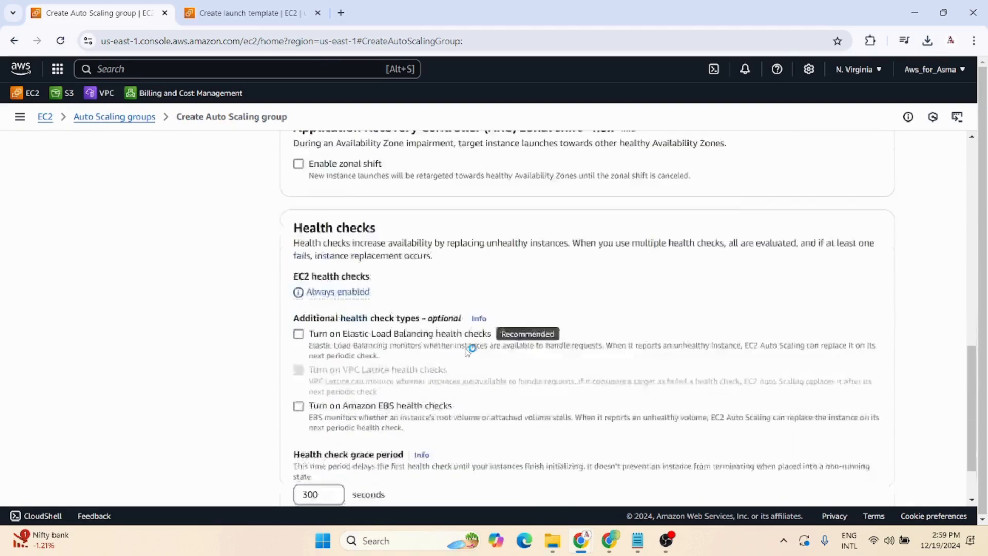
click(873, 470)
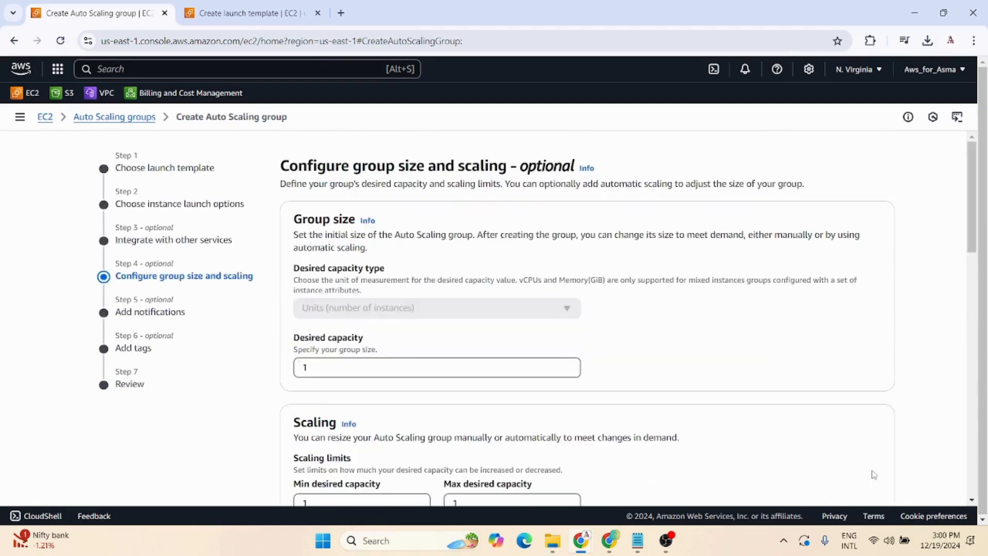
Step: Try a desired capacity of 2 and restore both the desired and maximum capacity to 1
scroll(875, 472, down, 1)
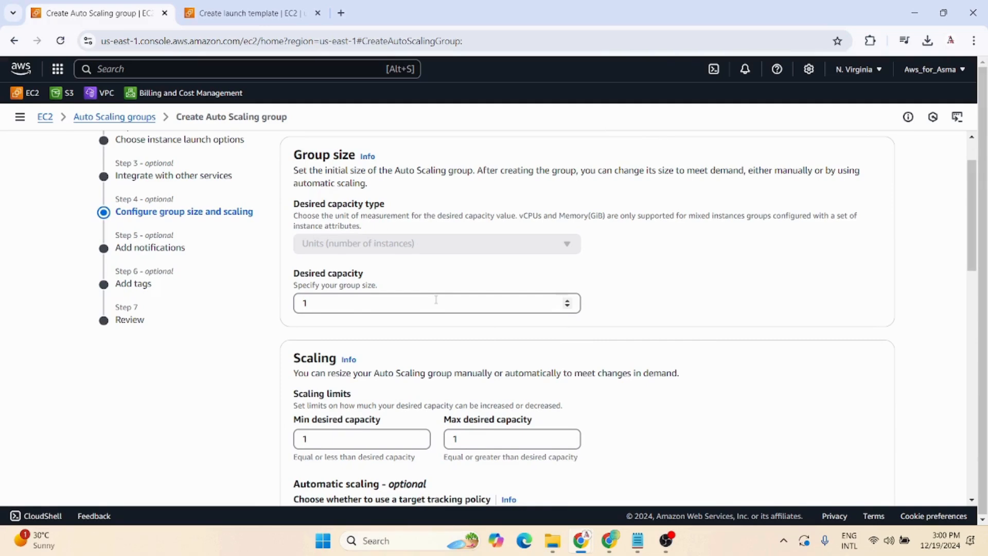
scroll(353, 412, down, 2)
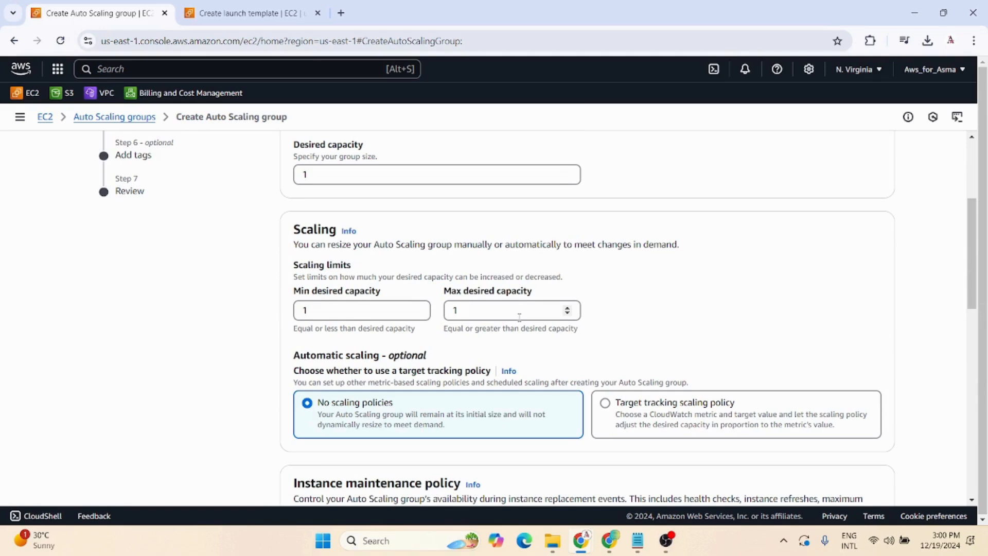
click(567, 171)
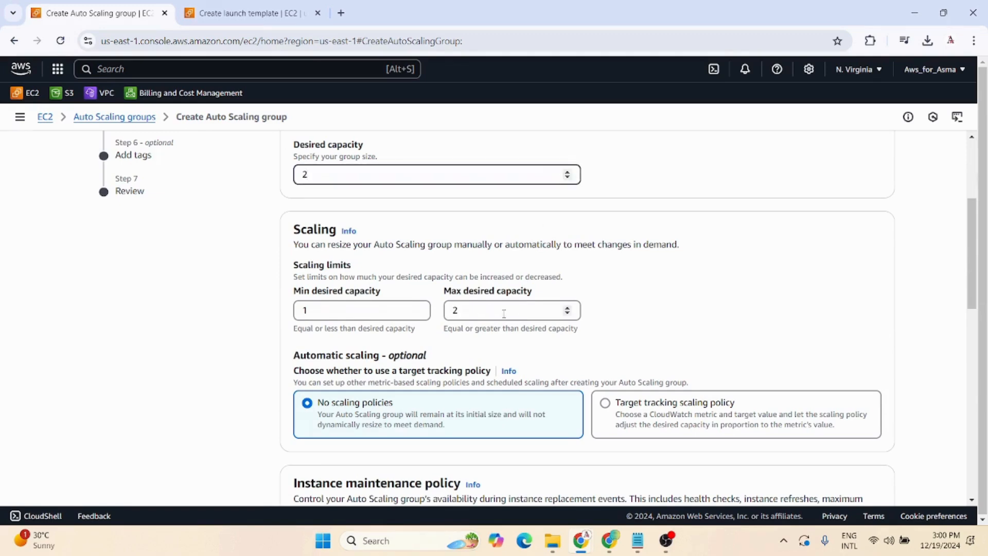
click(567, 177)
click(524, 308)
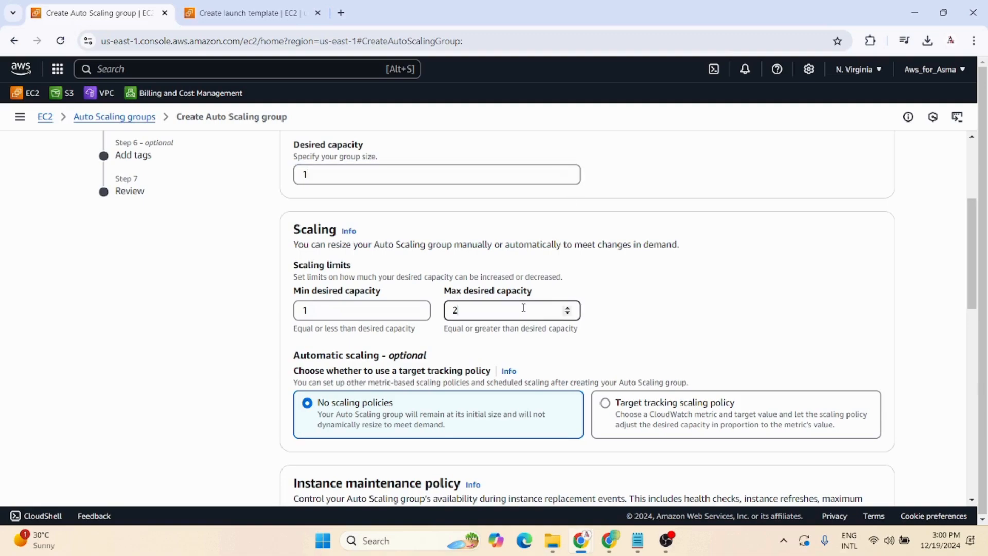
Step: Keep No scaling policies and the remaining default settings, skip notifications and tags, and proceed to the review
scroll(697, 316, down, 5)
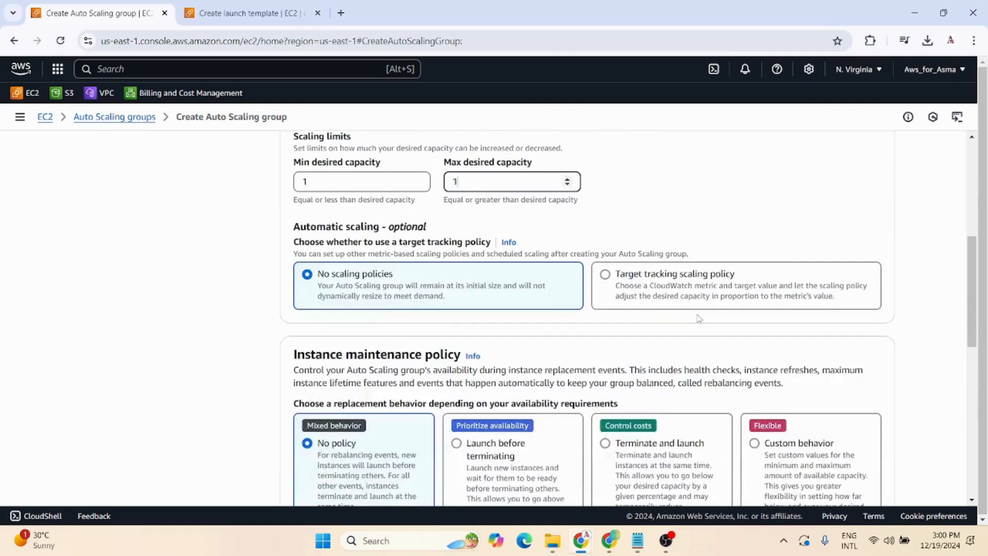
scroll(698, 320, down, 3)
scroll(709, 311, down, 5)
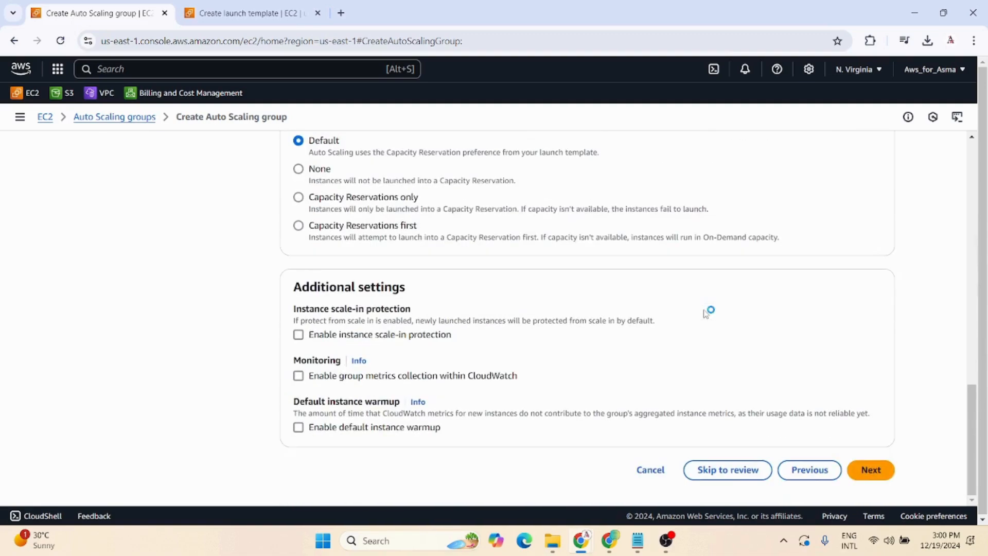
click(865, 468)
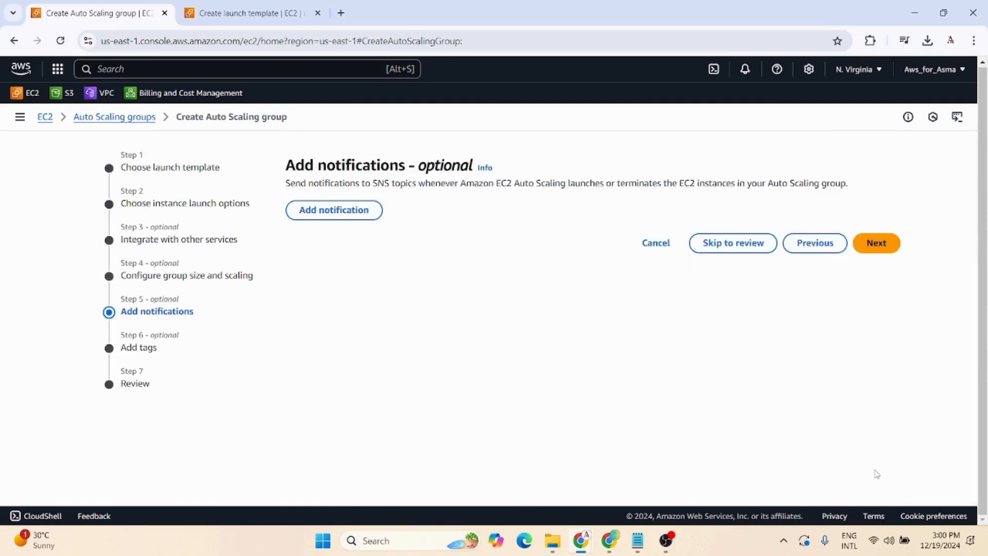
click(873, 249)
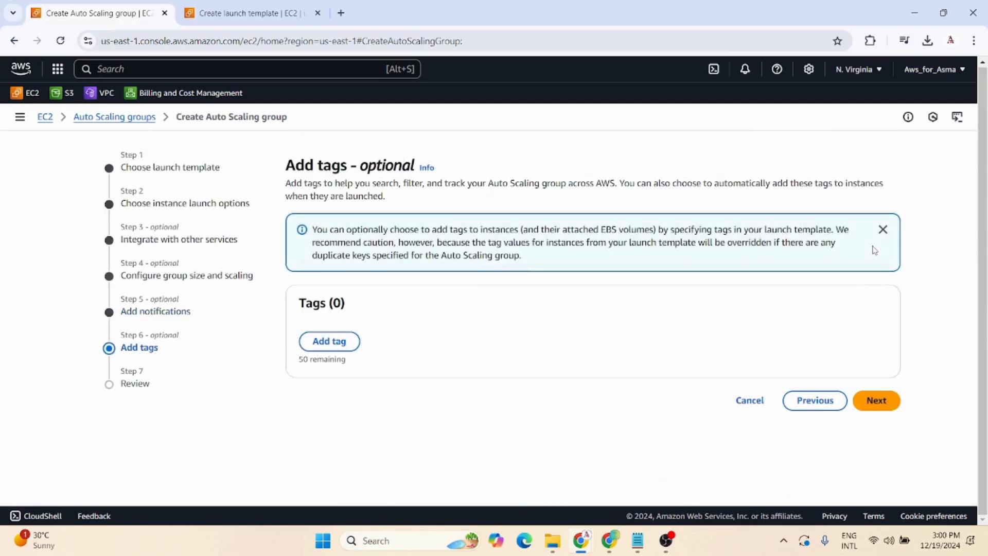
click(882, 404)
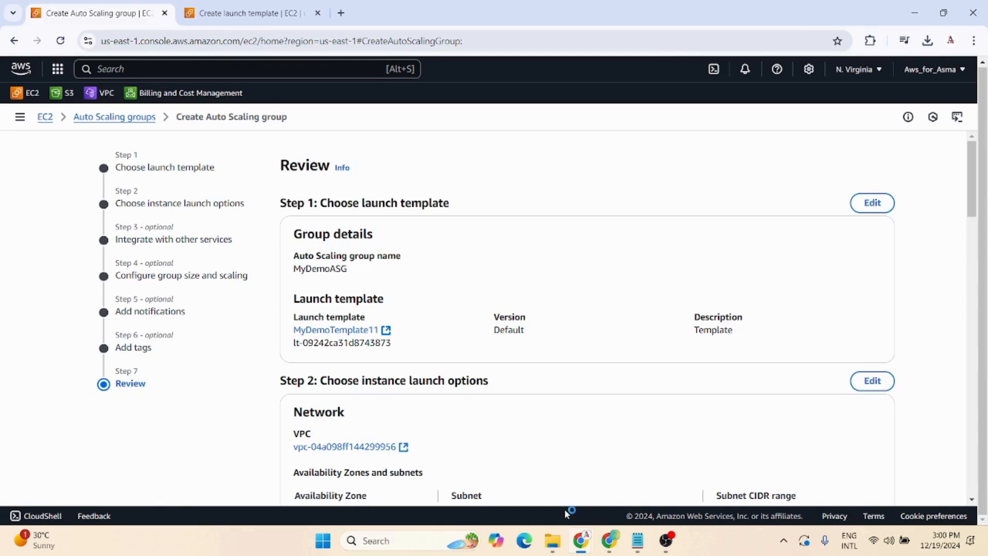
Step: Review the configuration of MyDemoASG through to the tags section and create the Auto Scaling group
scroll(526, 396, down, 1)
scroll(525, 399, down, 20)
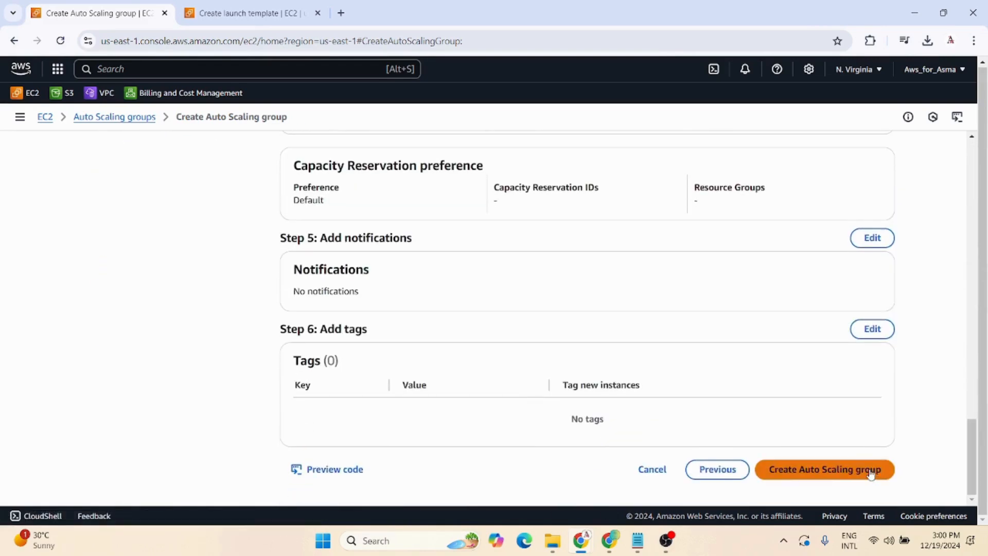
click(870, 472)
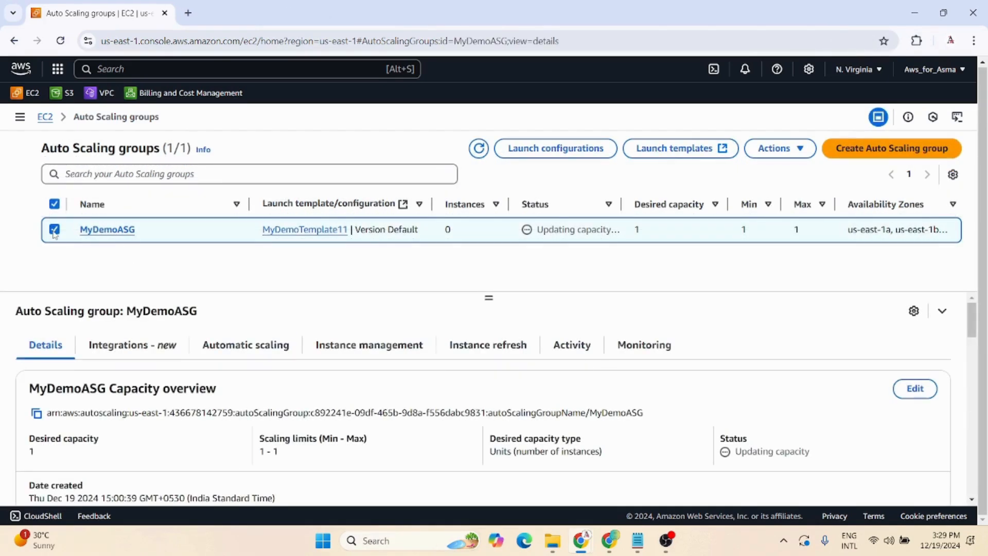
Step: Check the activity history of MyDemoASG for the instance launch and the cause of its capacity change
click(577, 355)
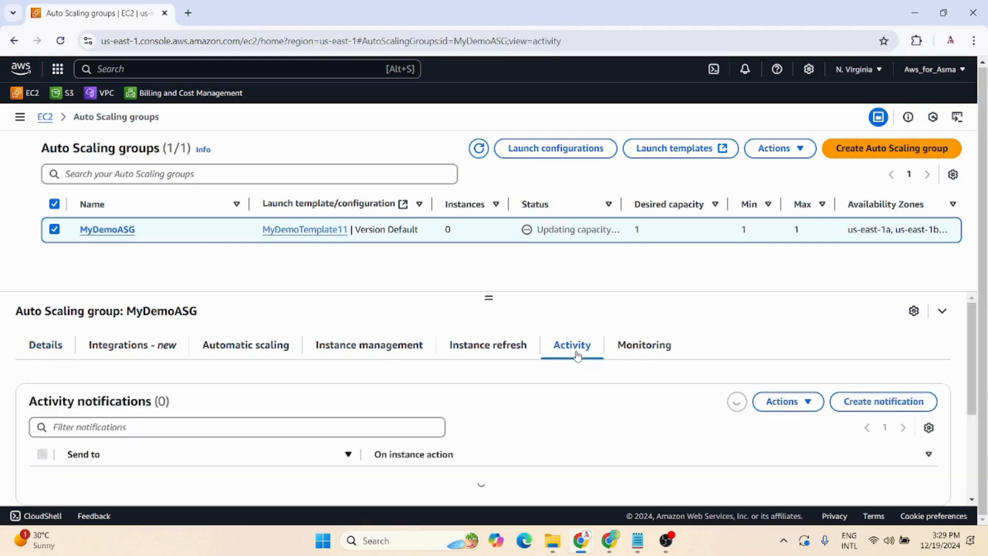
scroll(538, 415, down, 5)
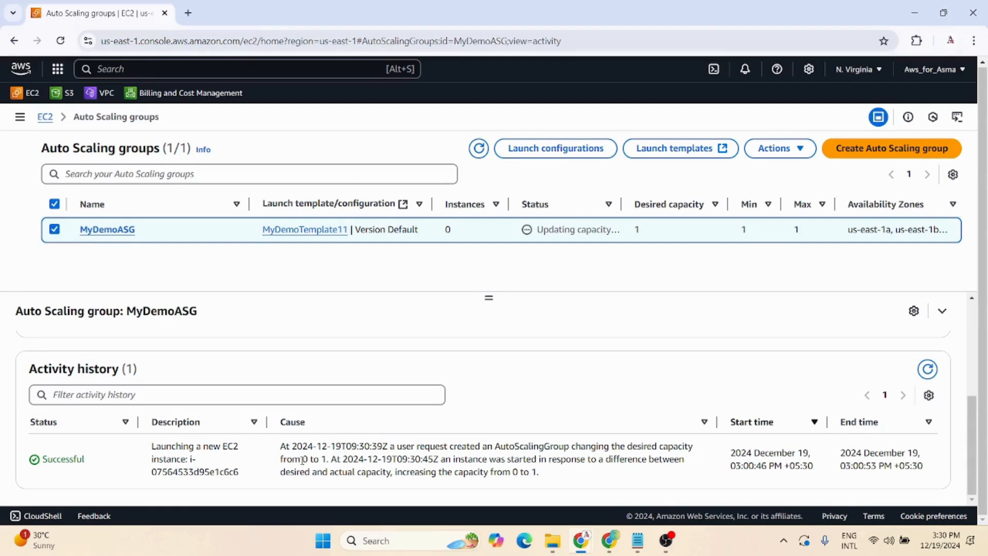
drag(303, 460, 327, 462)
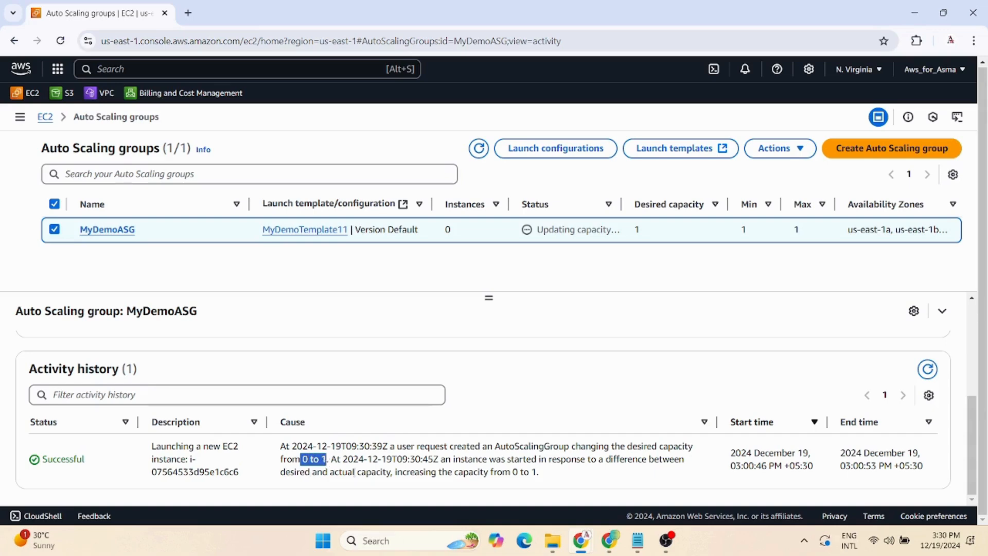
Step: Go to the EC2 target groups and check the health status of the targets registered in mydemotg
click(17, 98)
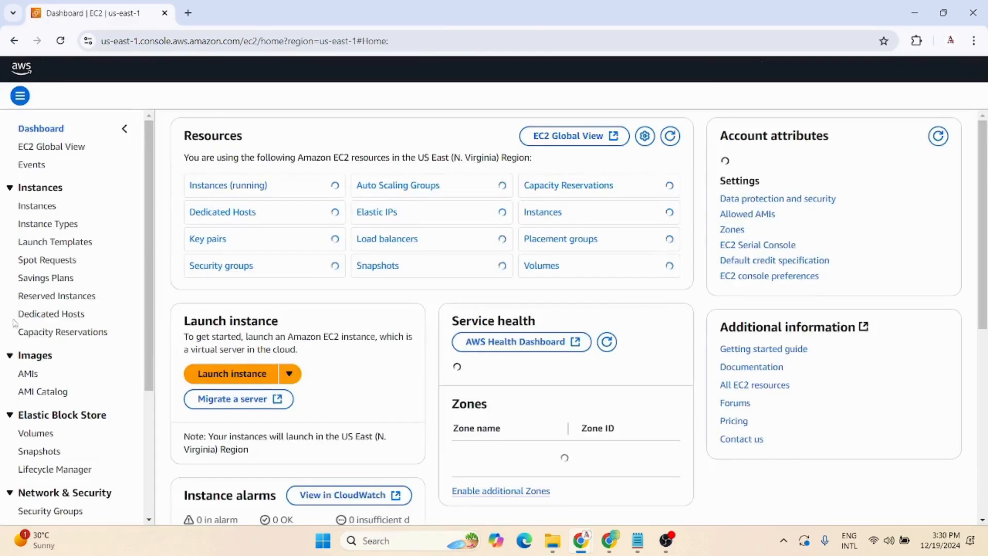
scroll(24, 430, down, 4)
click(42, 434)
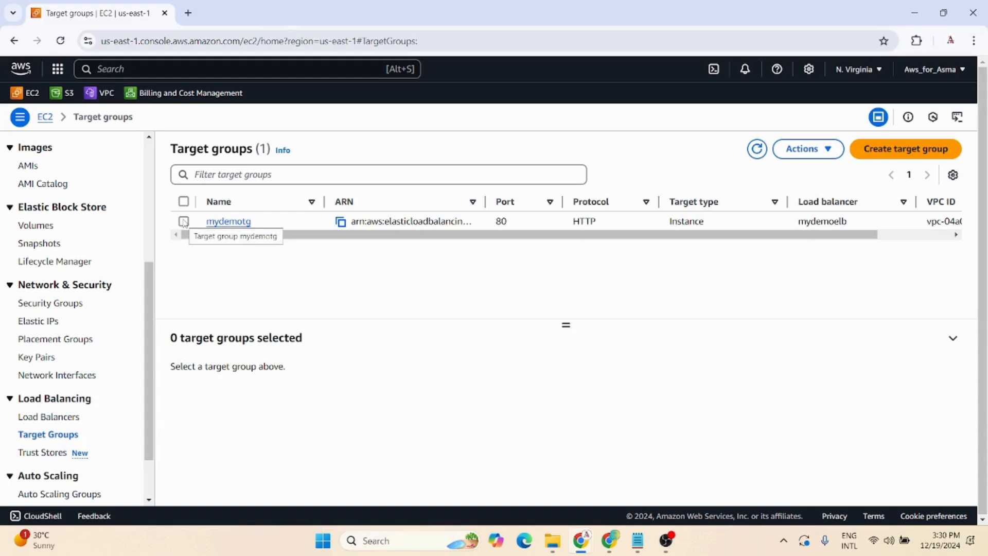
click(184, 221)
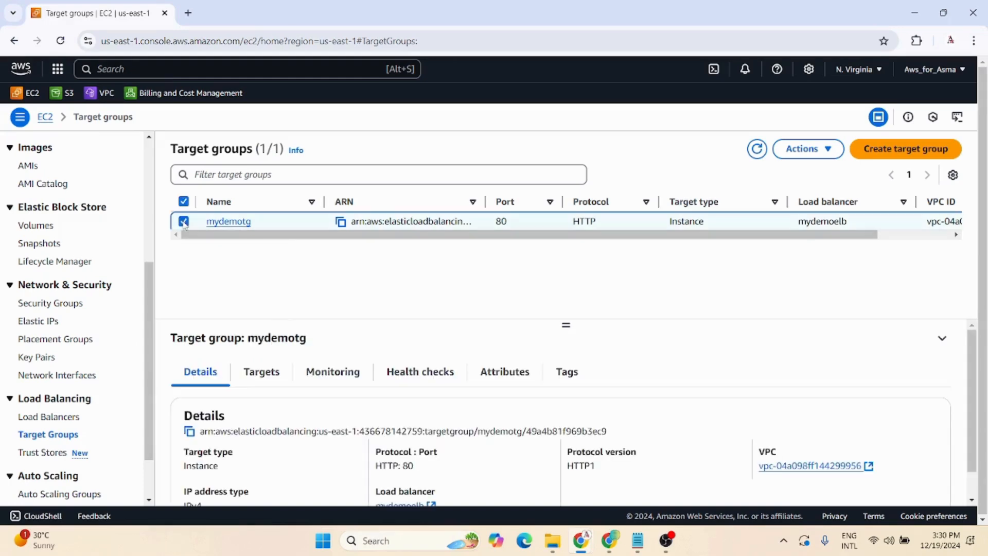
click(249, 373)
scroll(363, 437, down, 1)
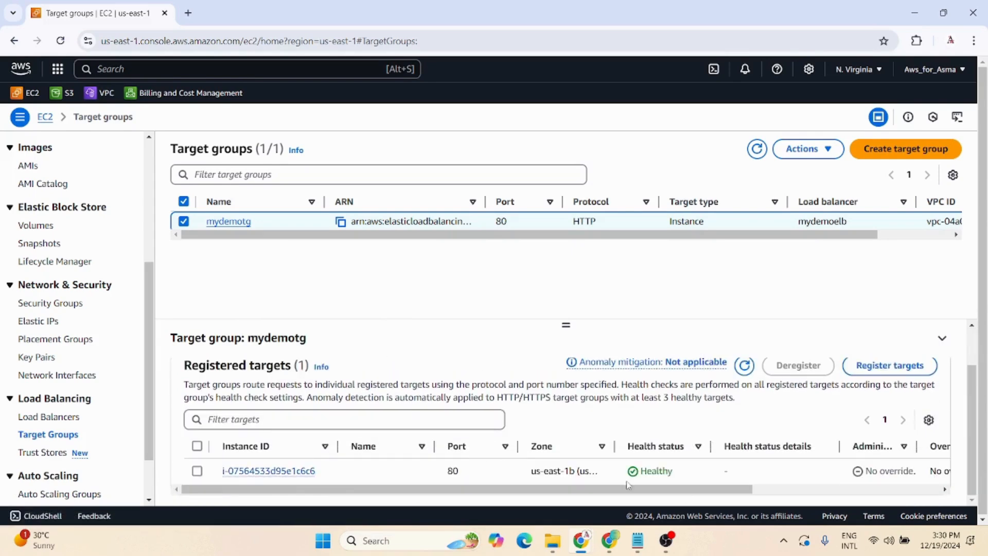
Step: Open the EC2 load balancers list in a new browser tab and switch to it
right_click(47, 420)
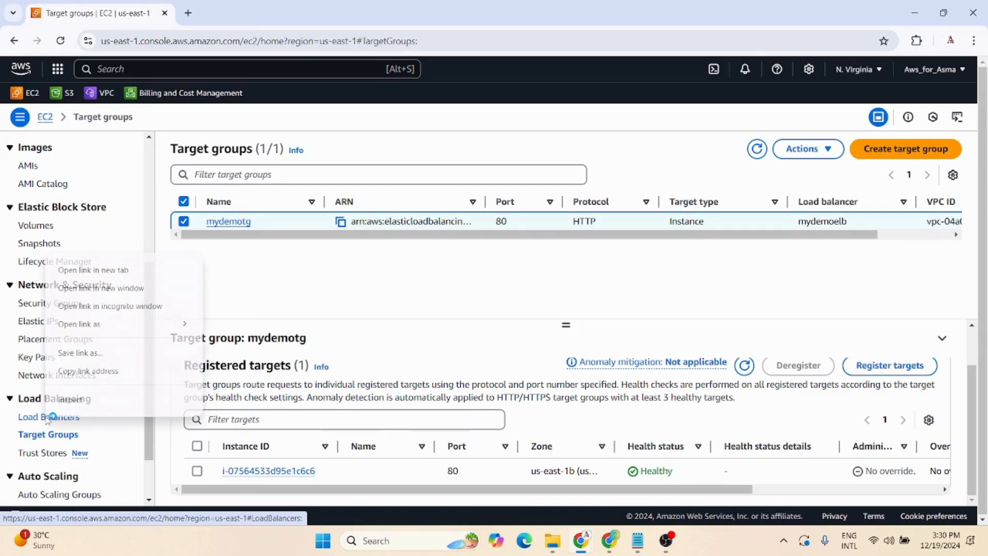
click(67, 267)
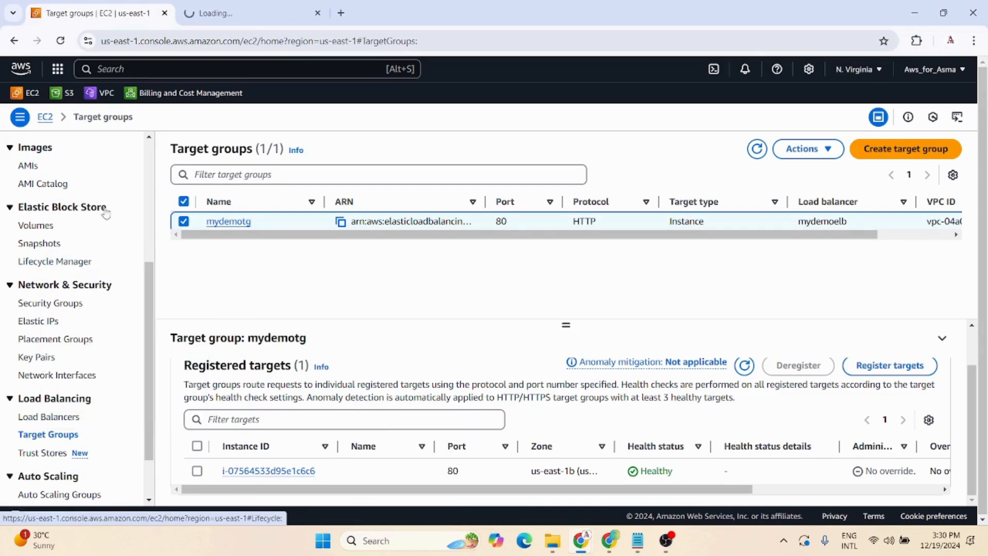
click(230, 13)
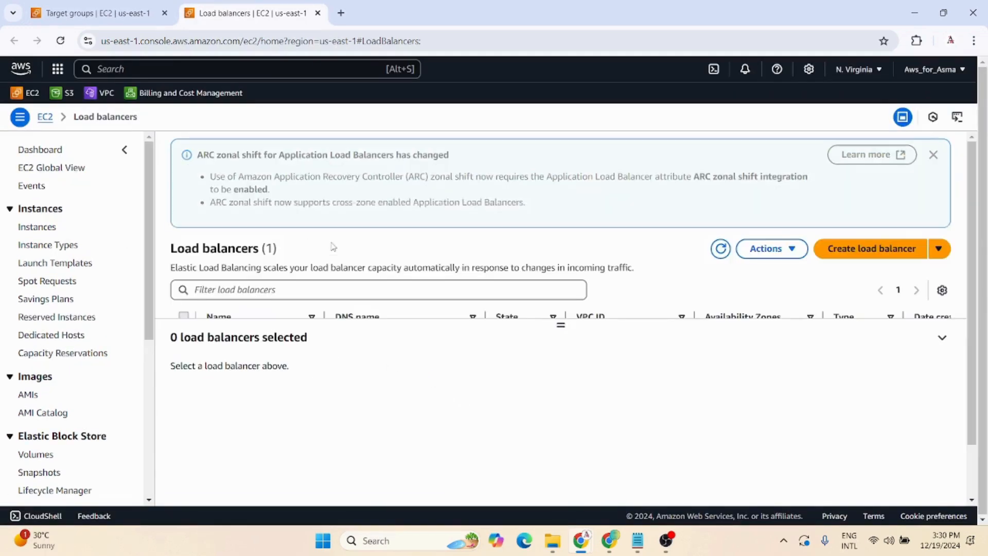
Step: Copy the DNS name of the load balancer mydemoelb and load it in a new browser tab
scroll(310, 278, down, 2)
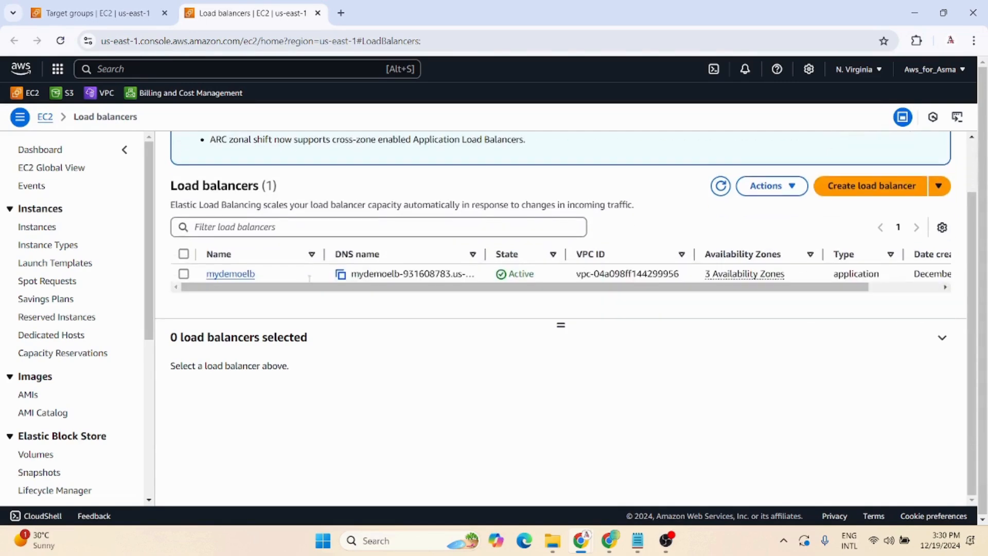
click(340, 274)
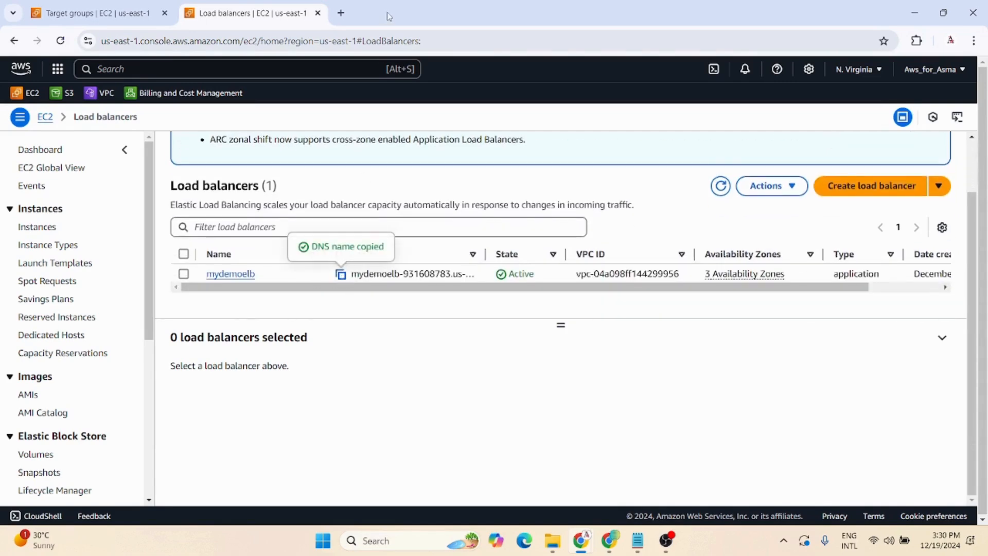
click(341, 13)
key(ctrl+v)
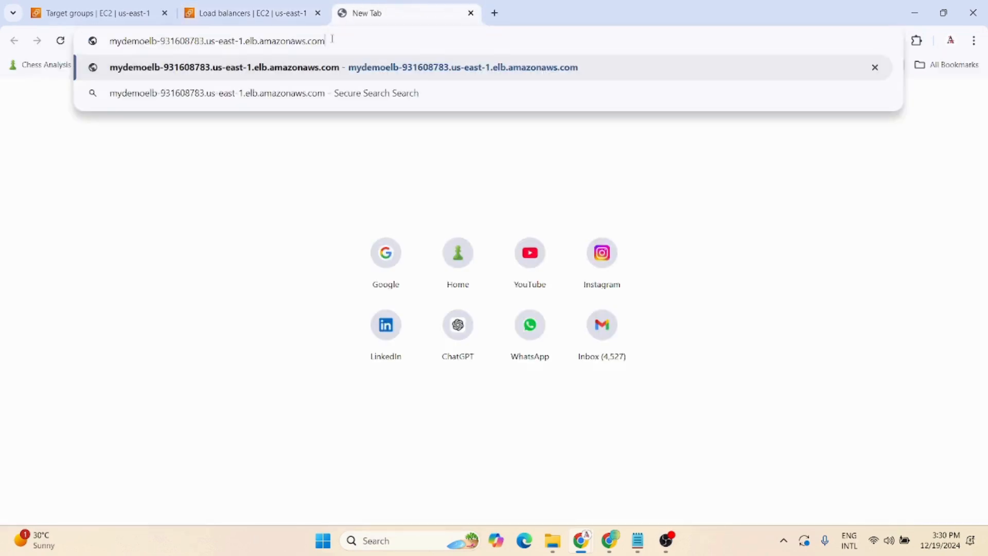
key(Return)
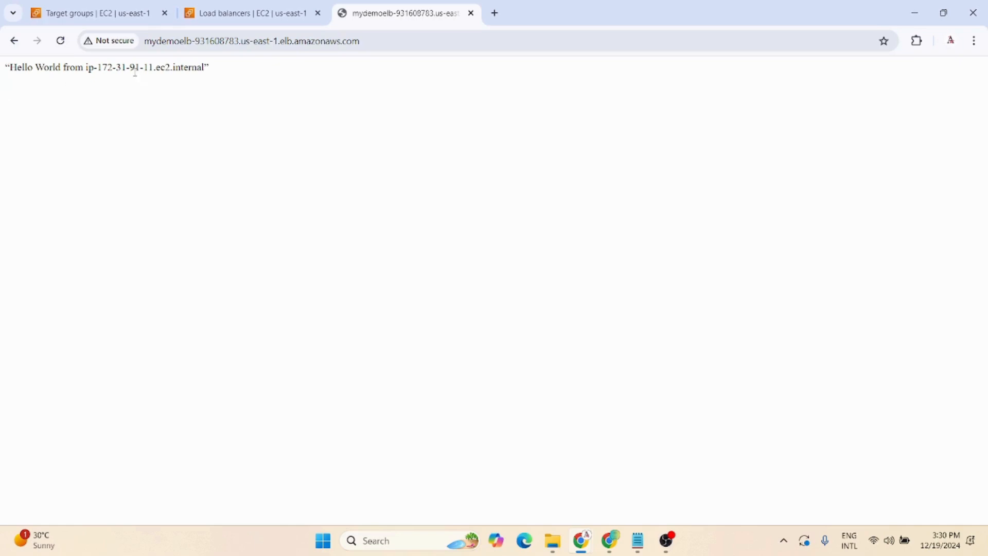
Step: Edit the Auto Scaling group MyDemoASG to a desired capacity of 2 and a max desired capacity of 2, and save the update
click(86, 11)
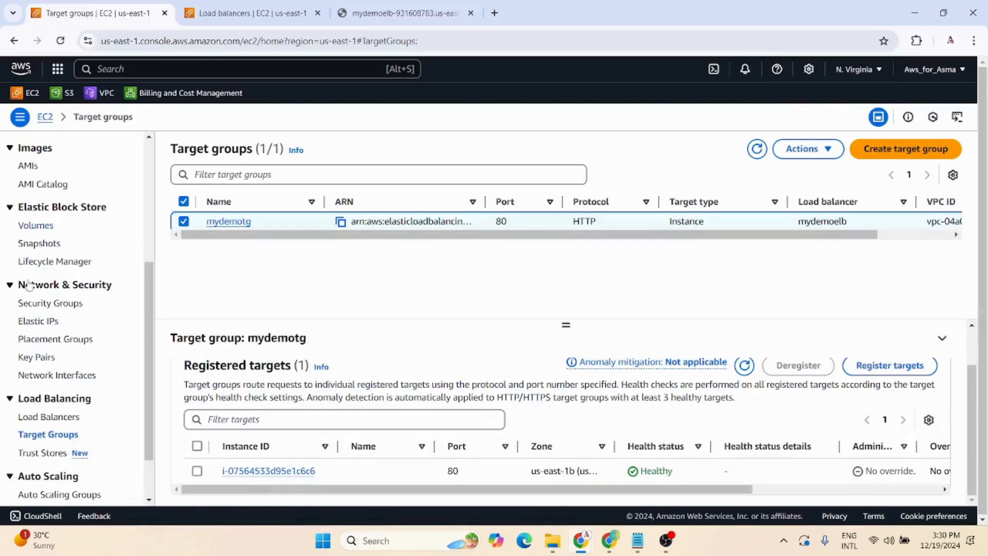
scroll(30, 287, down, 1)
click(54, 431)
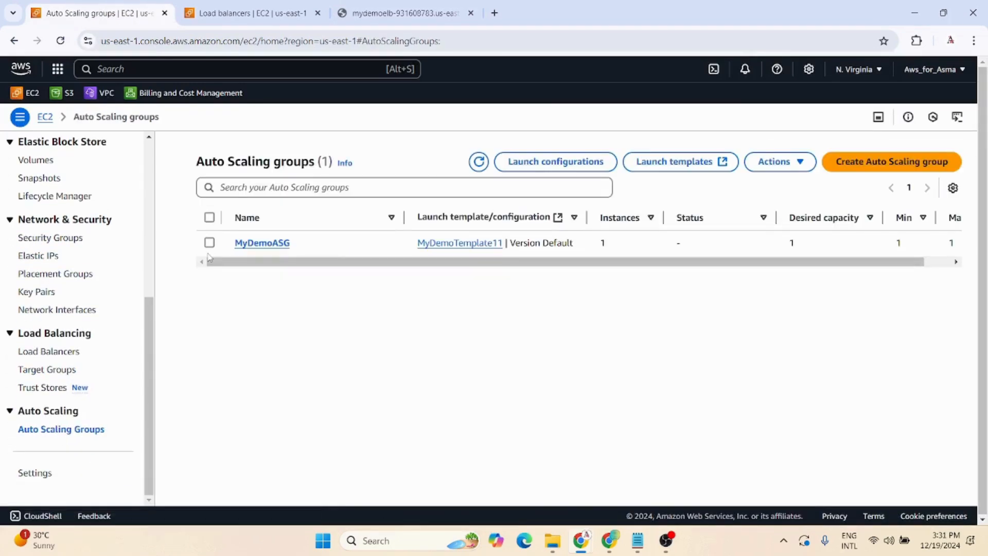
click(209, 243)
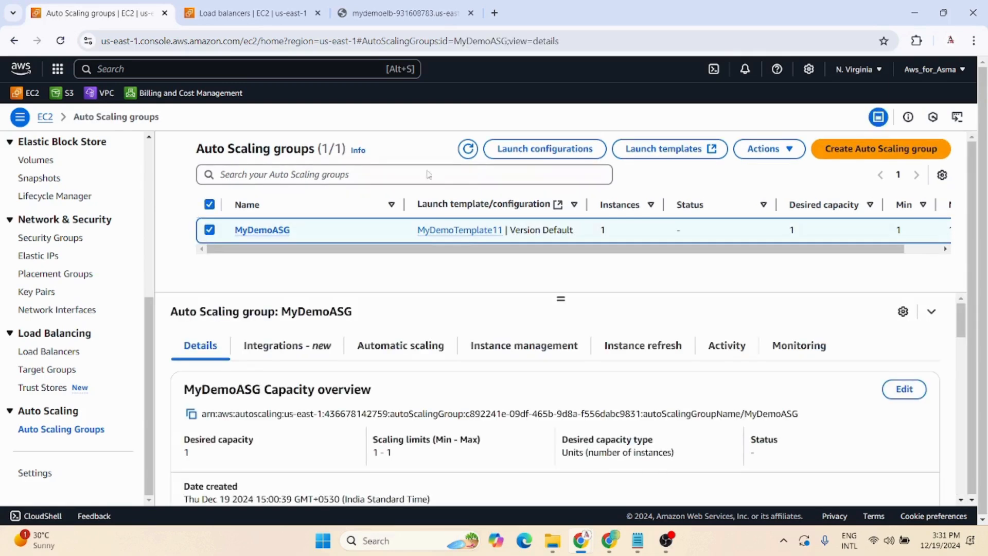
click(764, 149)
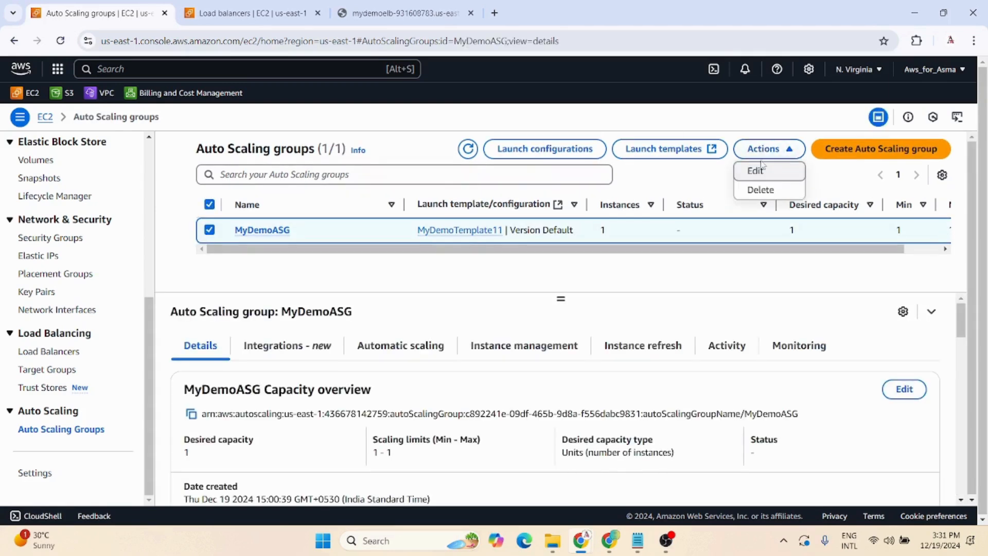
click(758, 170)
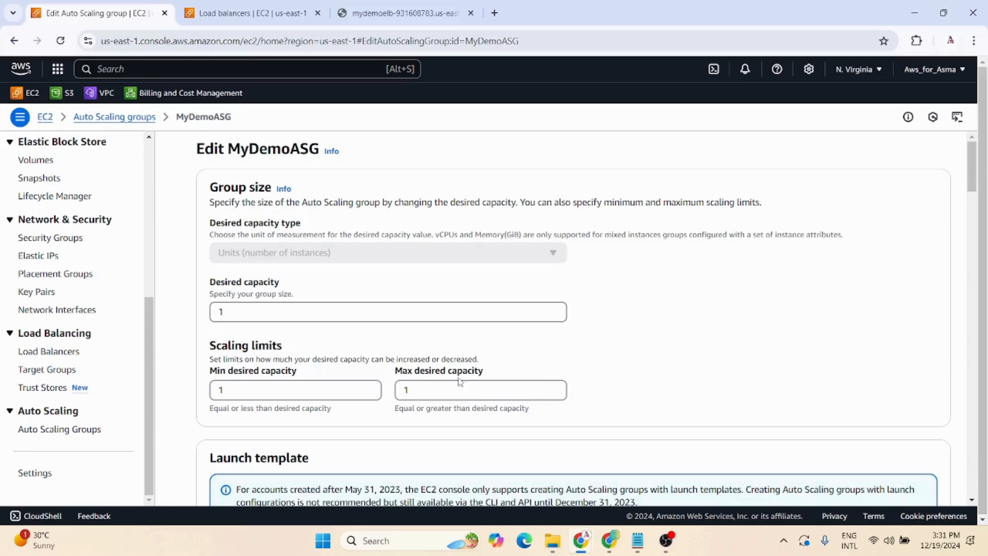
click(553, 309)
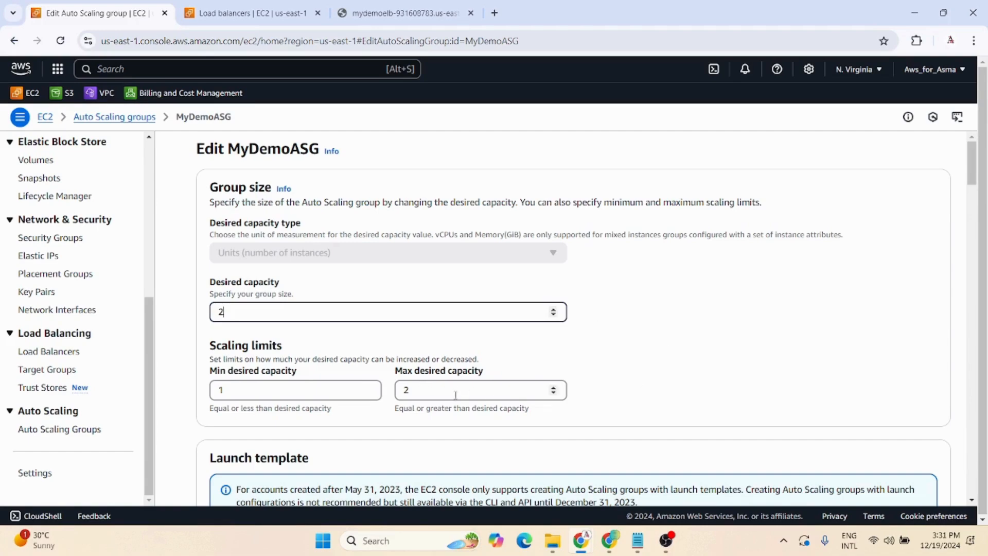
scroll(459, 412, down, 15)
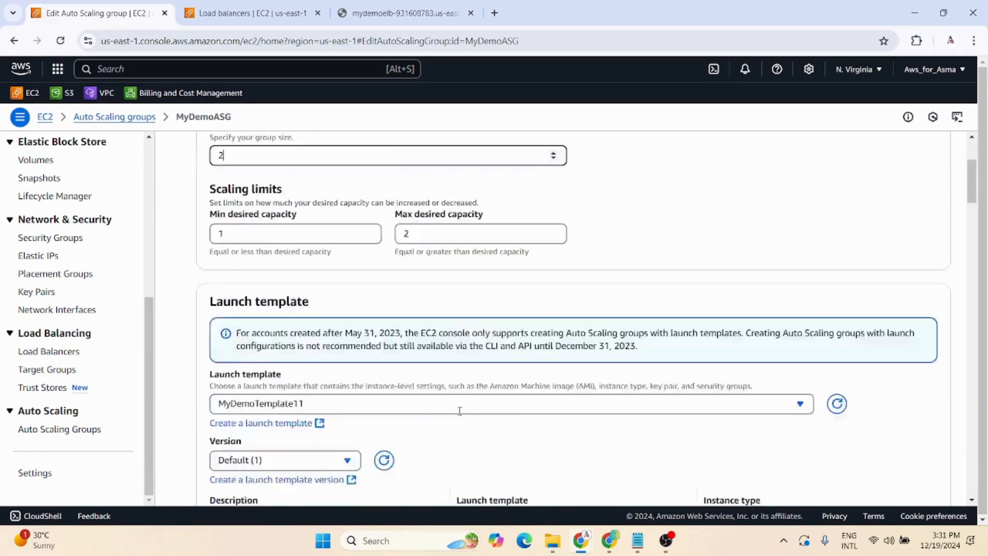
scroll(807, 472, down, 15)
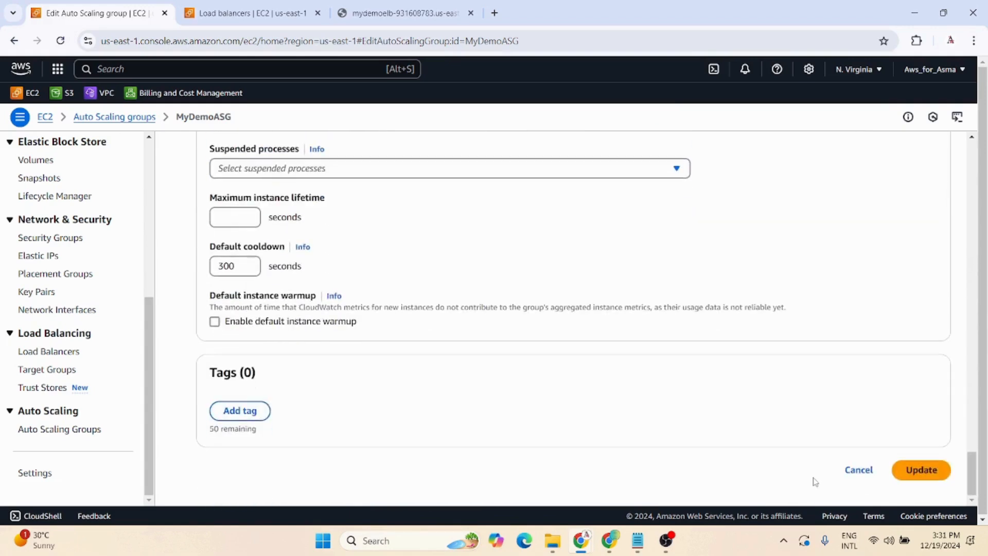
click(924, 472)
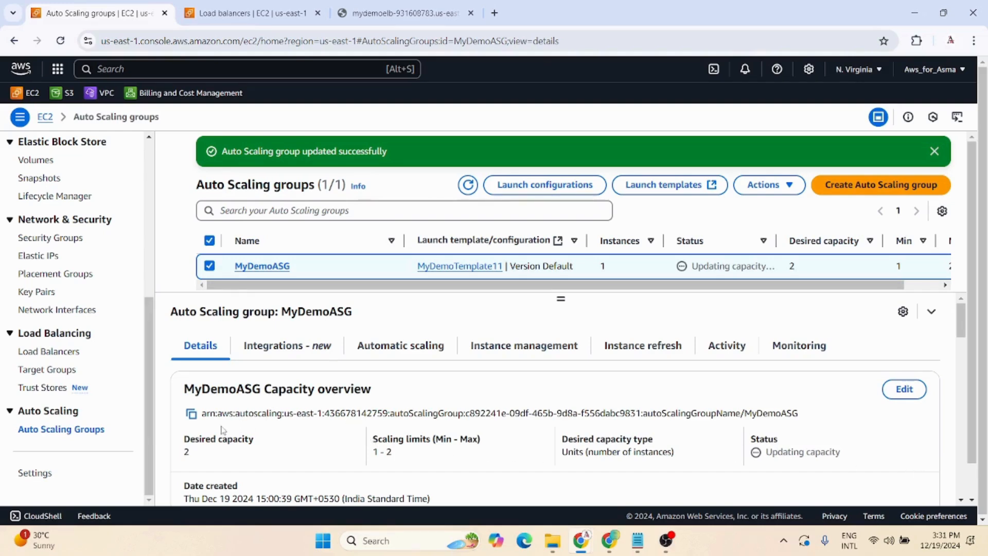
Step: Check the activity history of MyDemoASG for the additional instance launch and the desired capacity stated in its cause
click(726, 353)
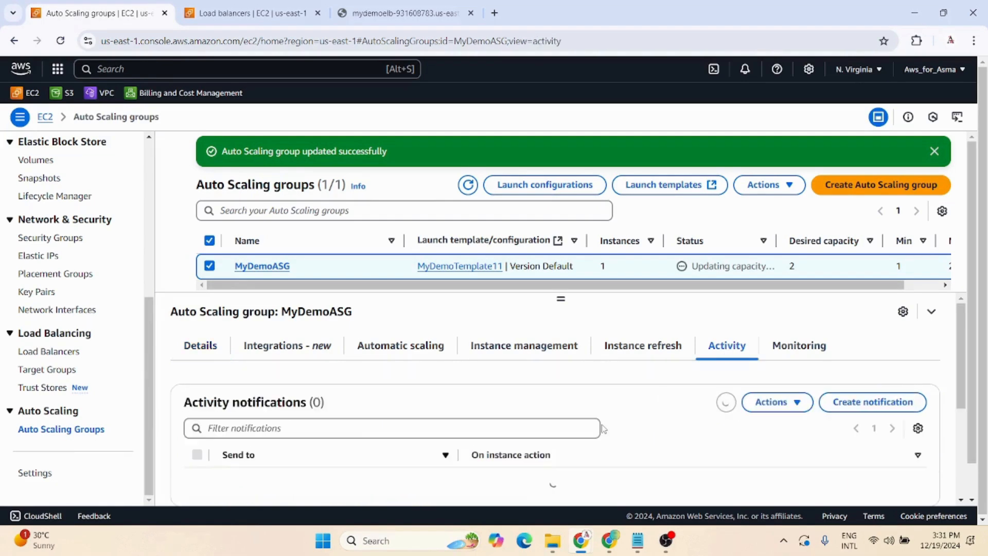
scroll(552, 404, down, 5)
scroll(554, 406, down, 2)
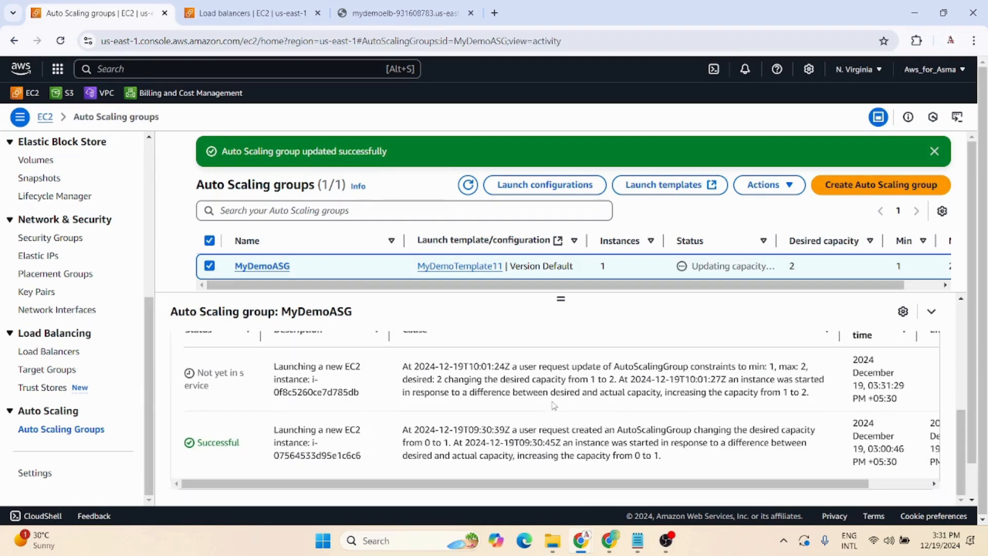
scroll(181, 404, up, 1)
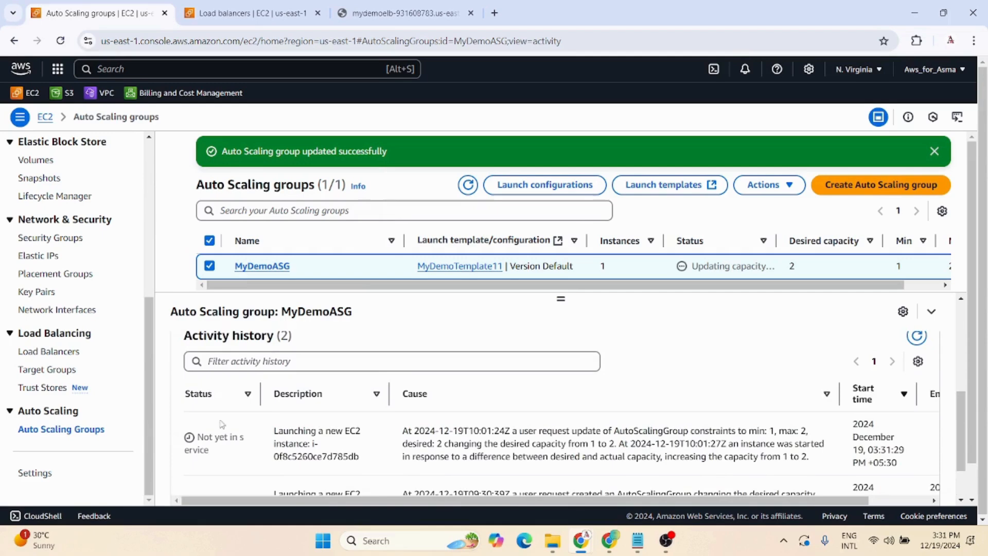
scroll(875, 381, down, 1)
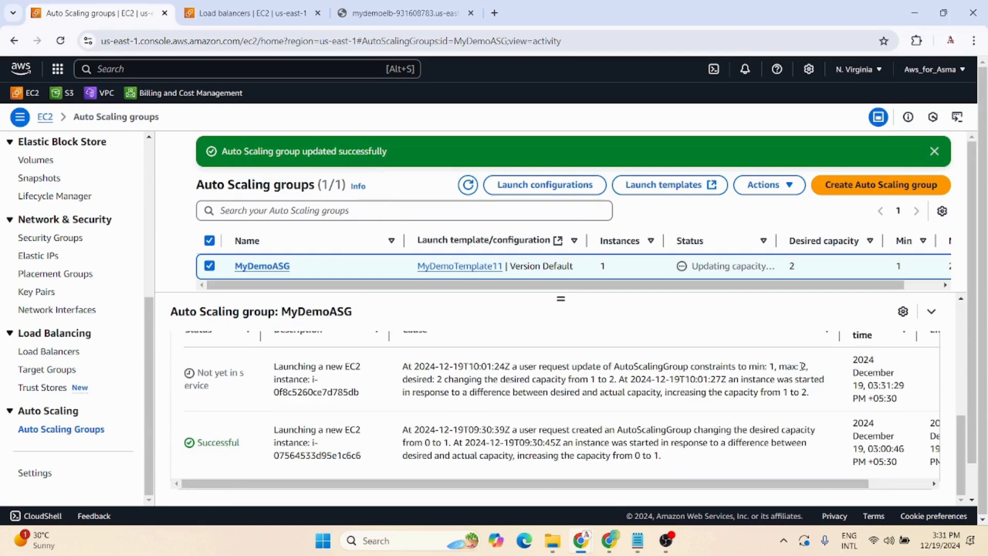
drag(414, 381, 446, 377)
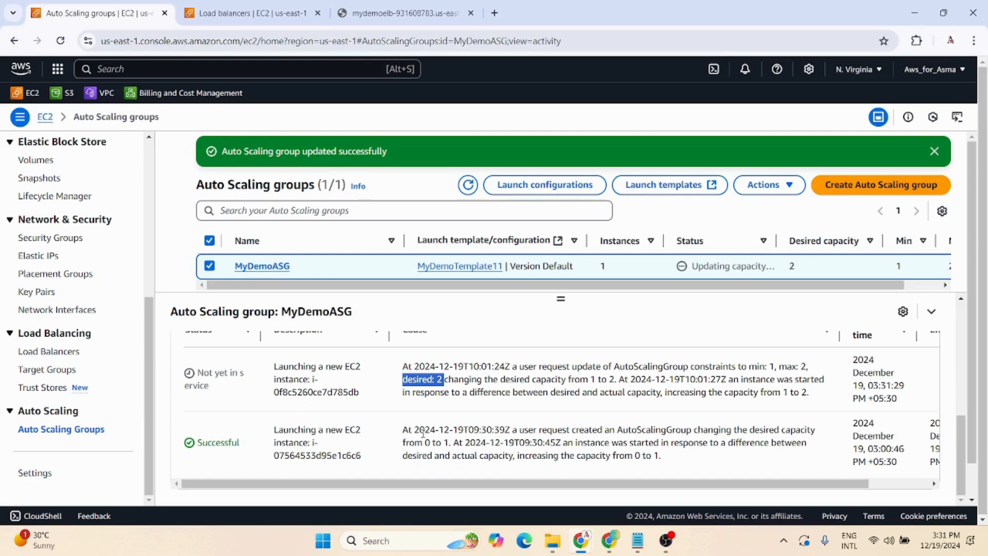
Step: Inspect the details and listeners of the load balancer mydemoelb and open the target group mydemotg that its HTTP:80 listener forwards to
click(240, 14)
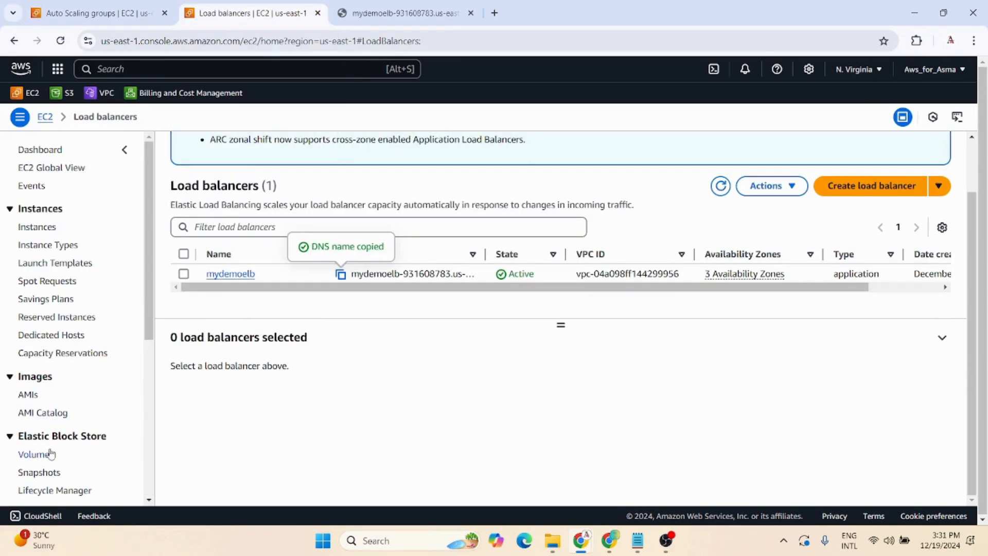
scroll(50, 453, down, 5)
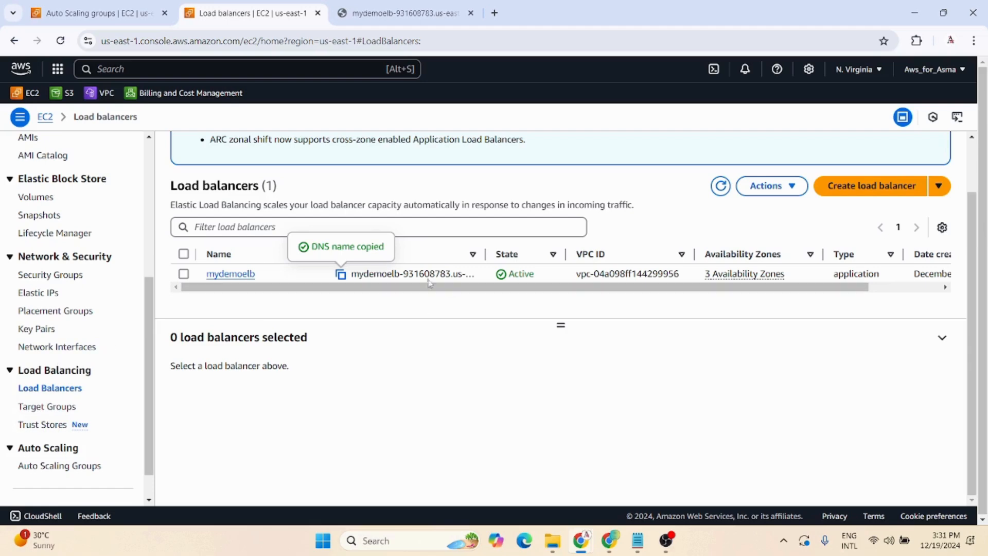
click(185, 273)
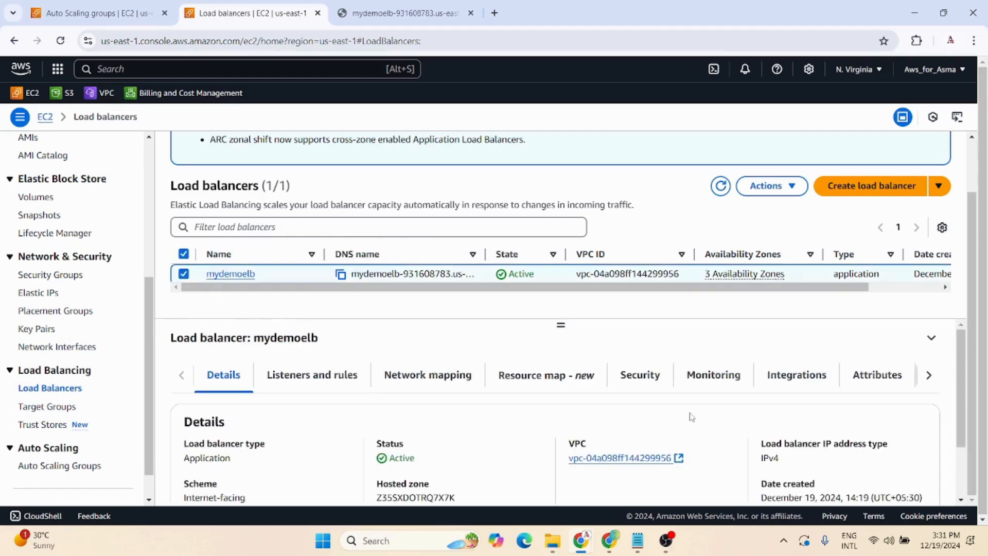
scroll(691, 417, down, 1)
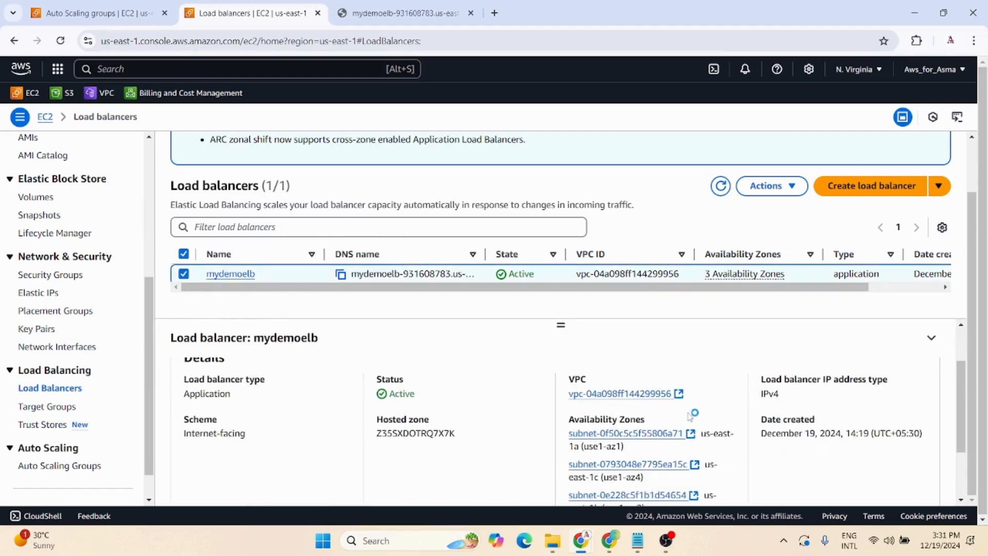
scroll(690, 415, up, 1)
click(310, 375)
scroll(313, 438, down, 1)
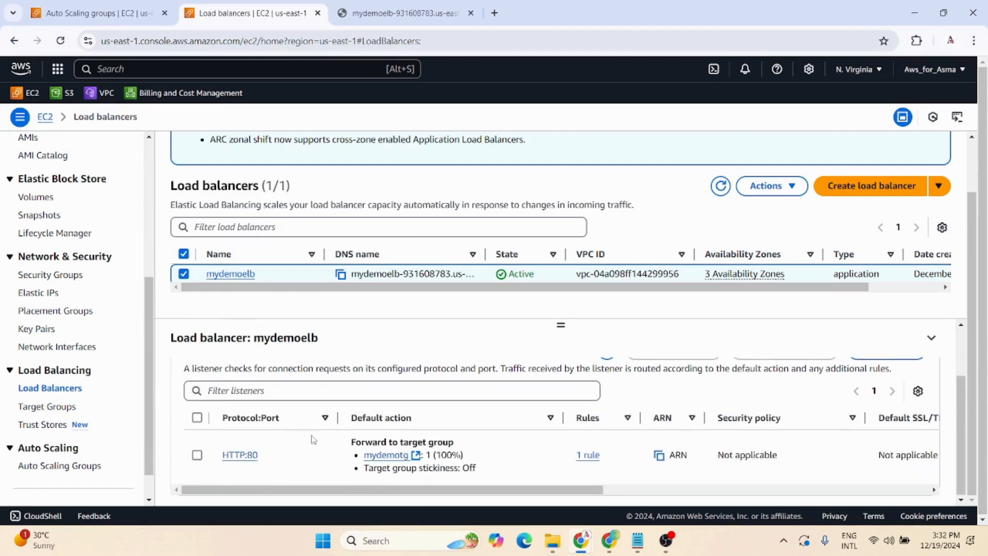
scroll(340, 448, up, 1)
scroll(340, 445, down, 1)
click(382, 457)
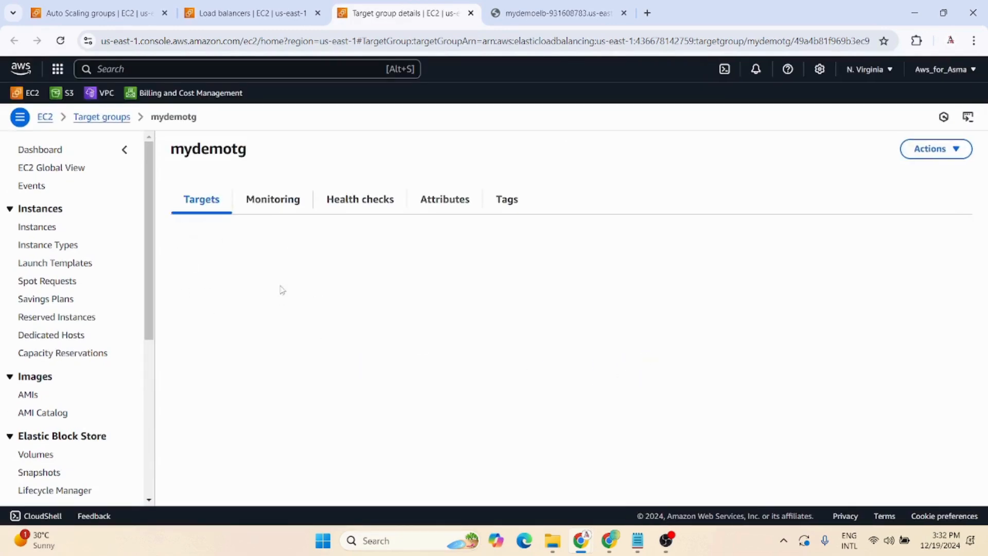
Step: Refresh the registered targets of mydemotg and check their health status and the healthy target summary
scroll(320, 404, down, 4)
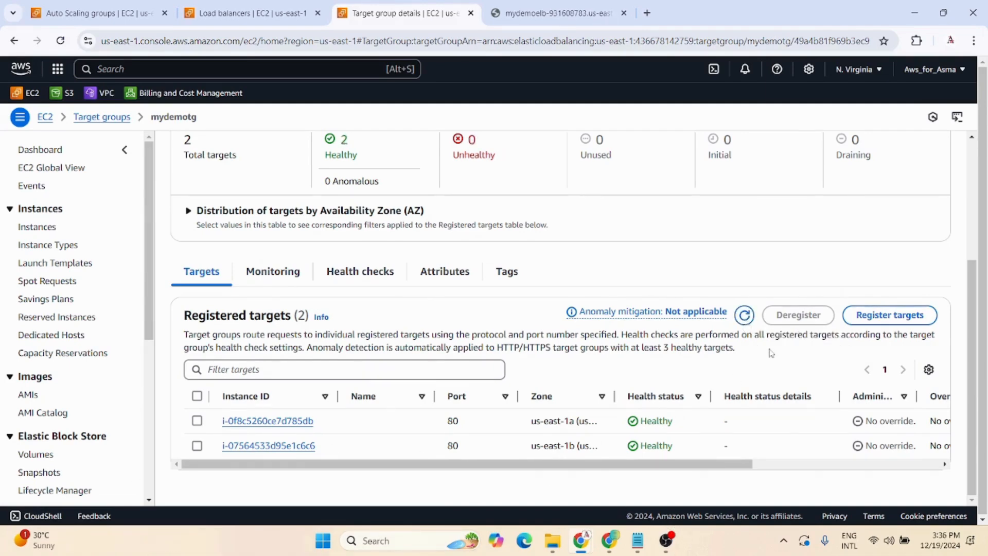
click(743, 315)
scroll(344, 277, up, 3)
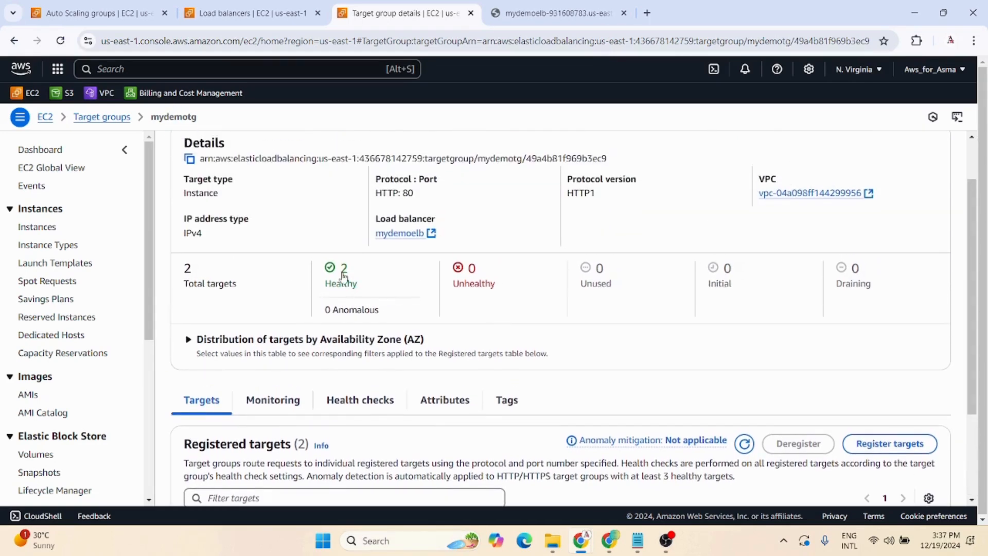
Step: Return to the page served by mydemoelb and reload it repeatedly to compare which instance responds
click(556, 14)
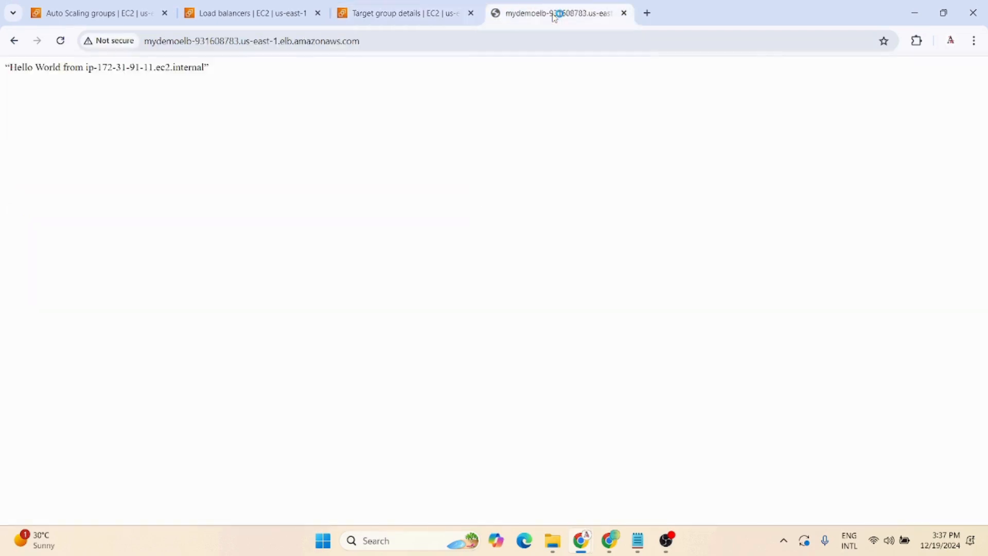
click(60, 41)
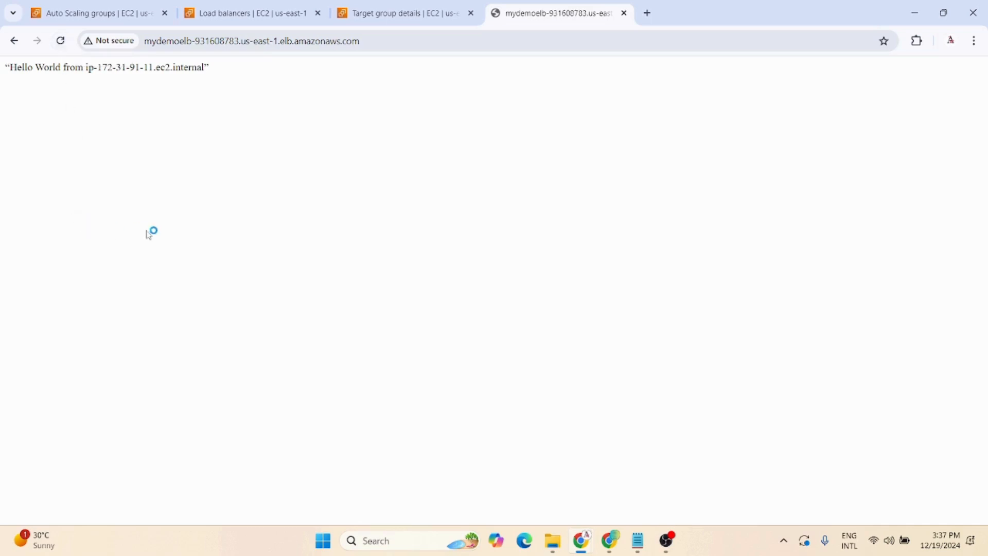
click(60, 45)
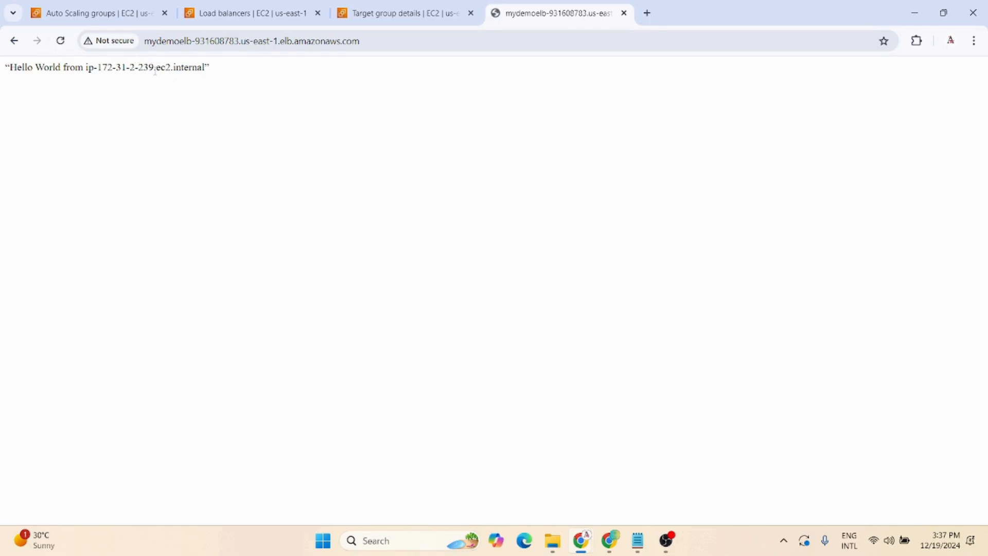
click(55, 43)
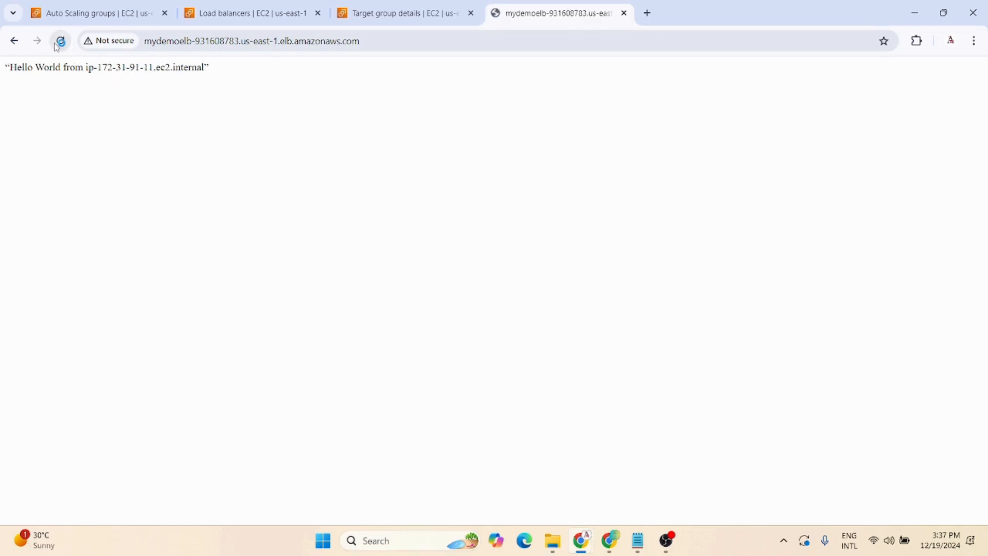
click(57, 47)
click(57, 47)
Step: Edit MyDemoASG again to a desired capacity of 1 and a max desired capacity of 1, and save the update
click(95, 18)
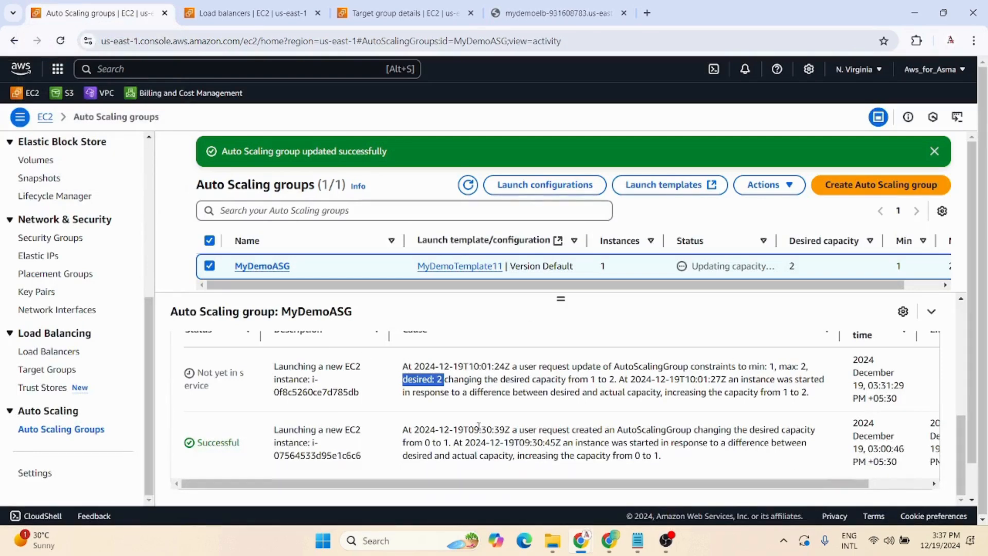
scroll(478, 427, up, 5)
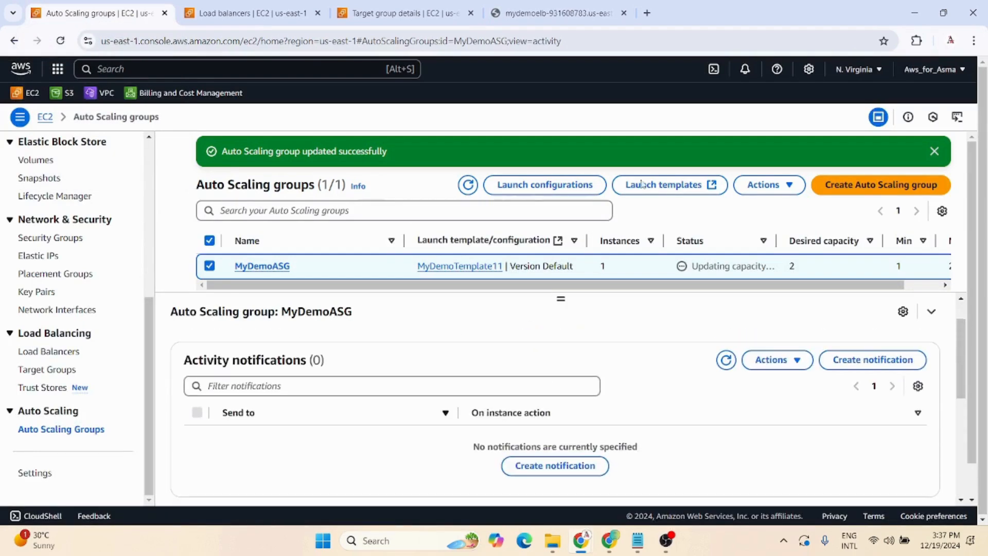
click(751, 190)
click(761, 206)
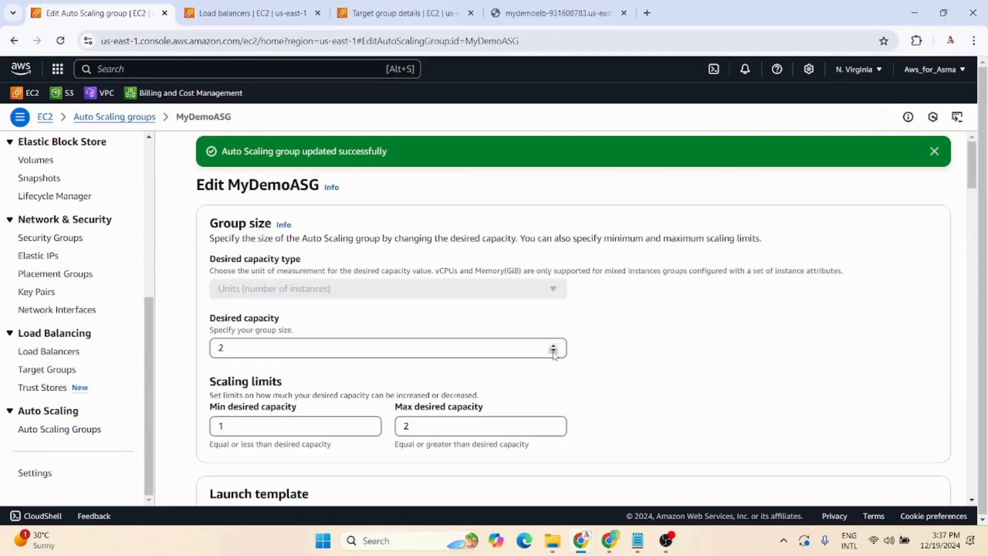
click(554, 352)
click(553, 429)
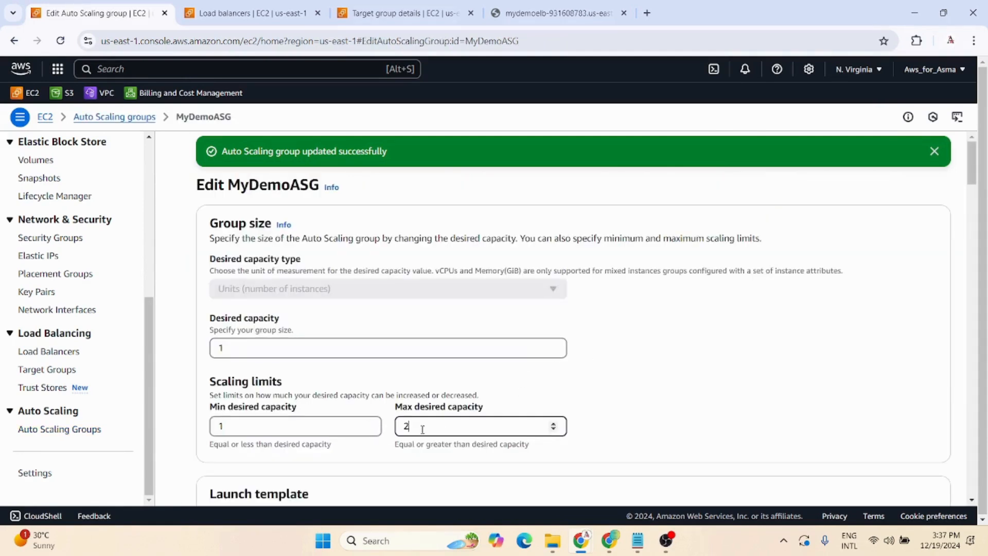
click(743, 406)
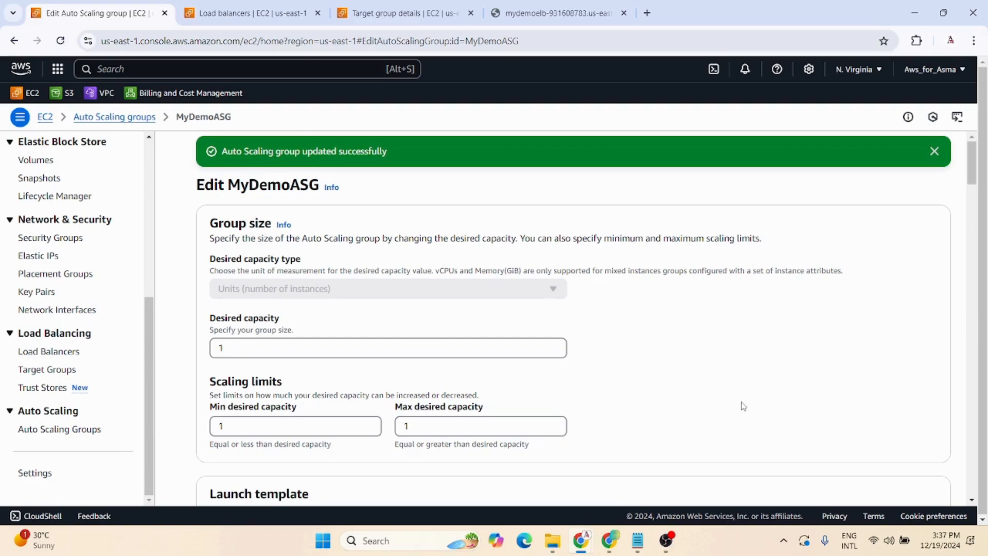
scroll(743, 406, down, 20)
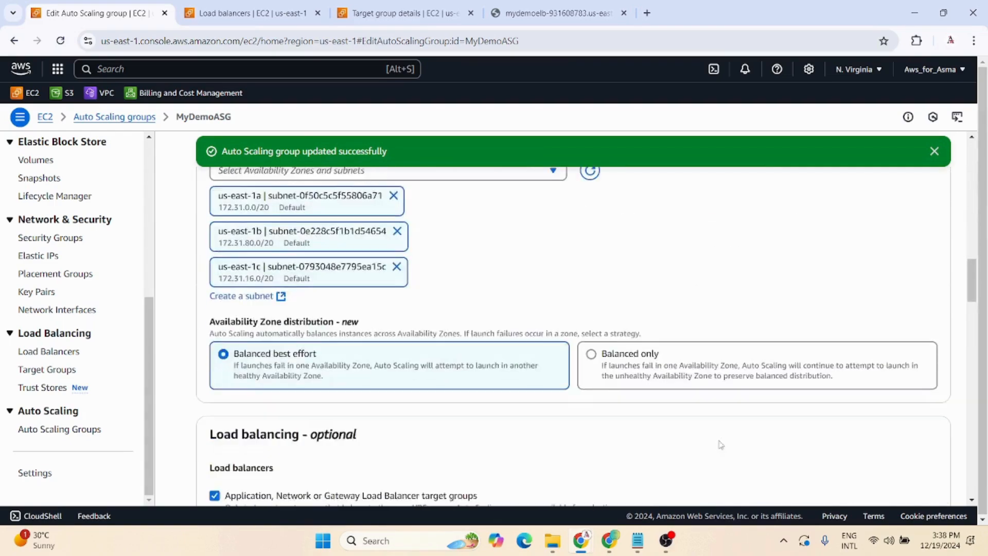
scroll(725, 460, down, 10)
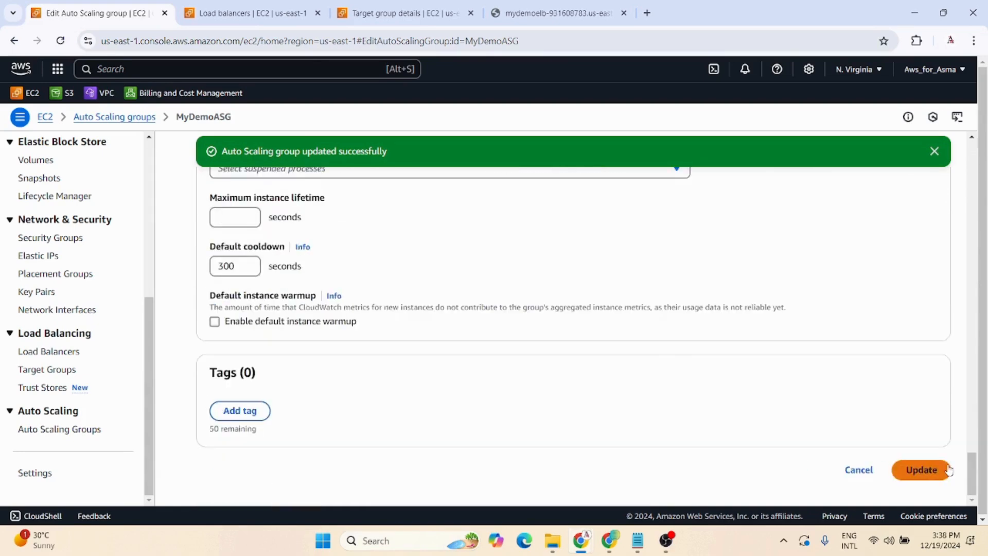
click(921, 469)
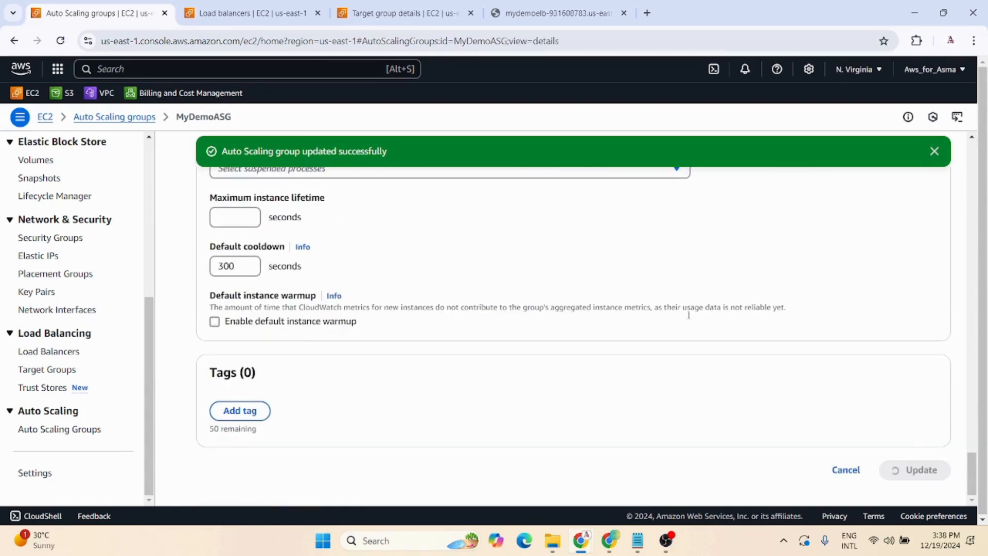